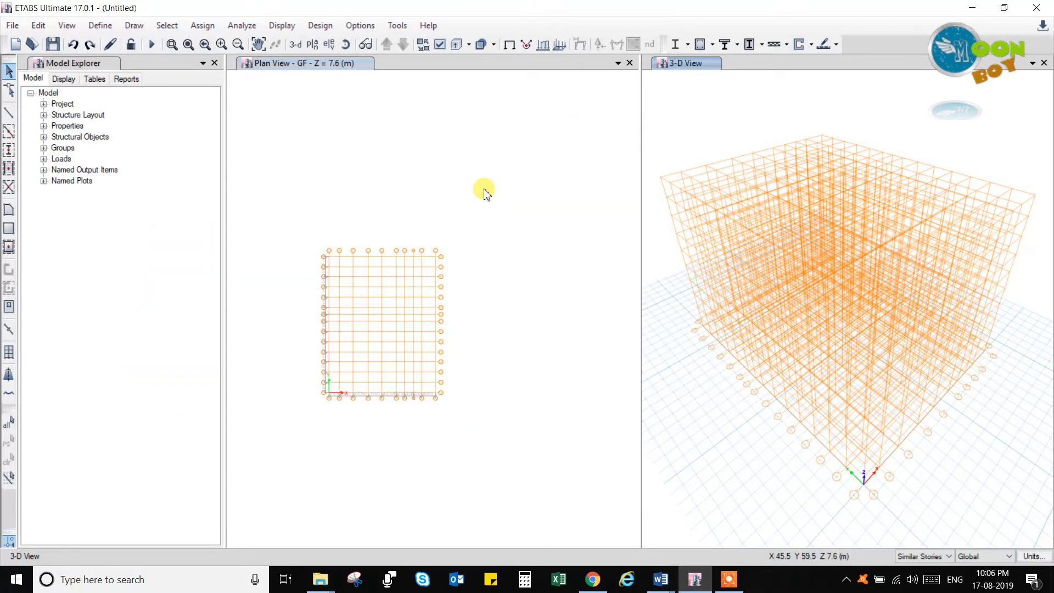
pyautogui.click(13, 25)
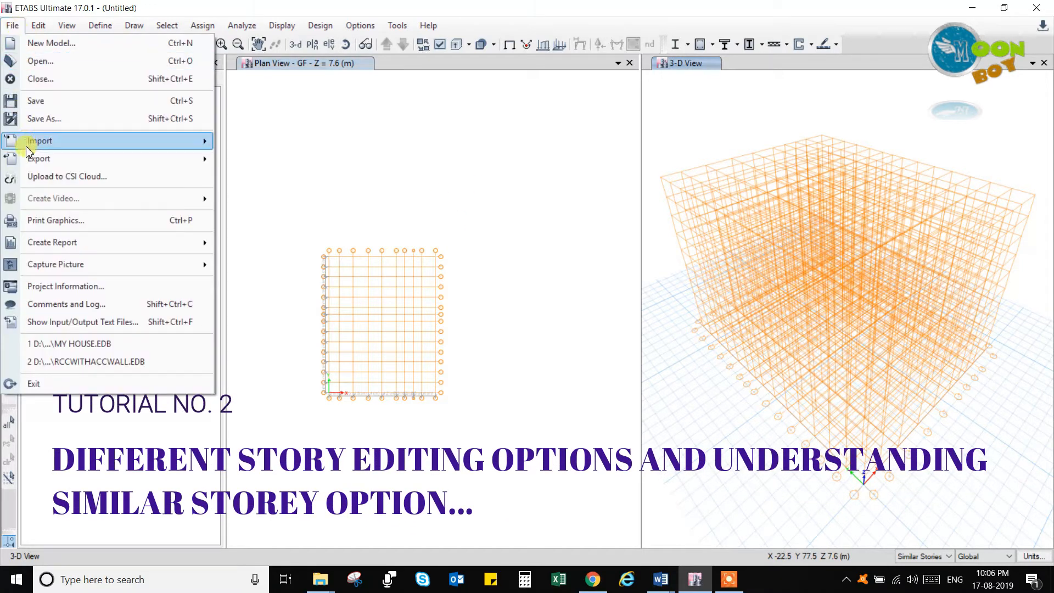
pyautogui.click(368, 136)
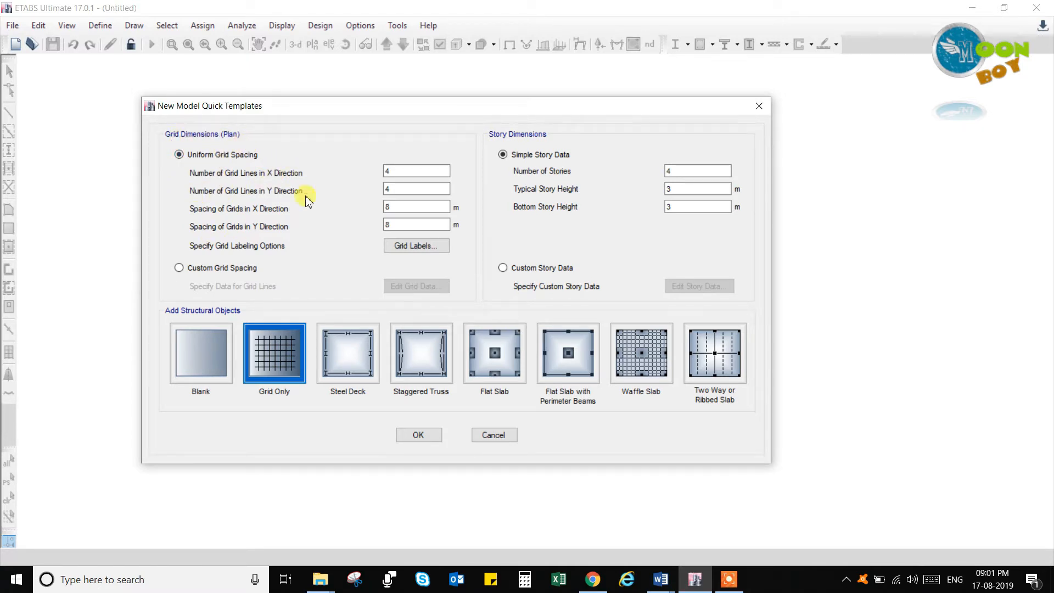
# Review the grid labeling options for the uniform grid and close them without making changes
pyautogui.click(413, 189)
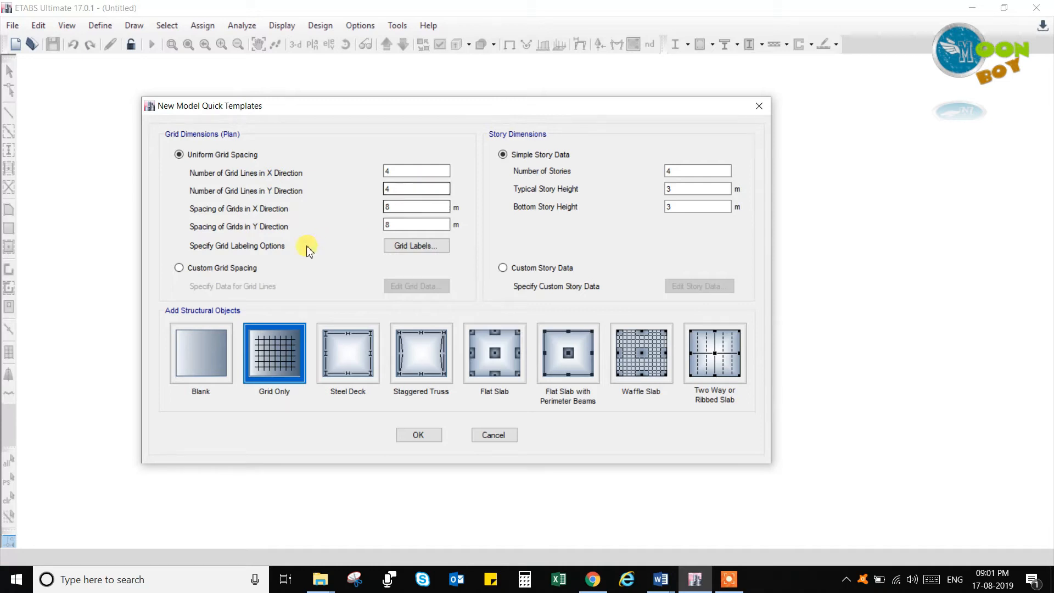
pyautogui.click(438, 250)
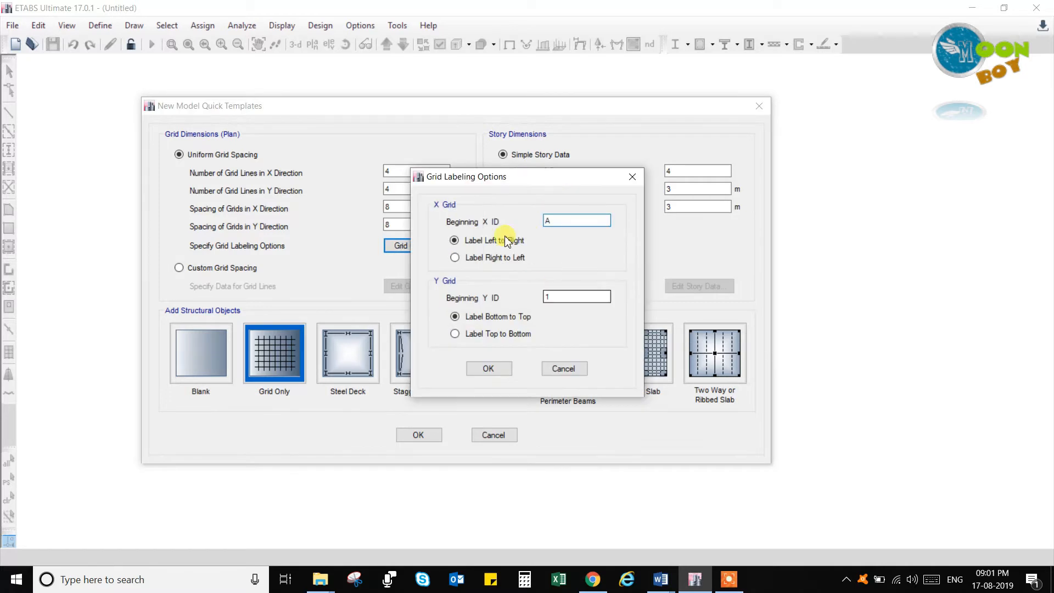
pyautogui.click(631, 178)
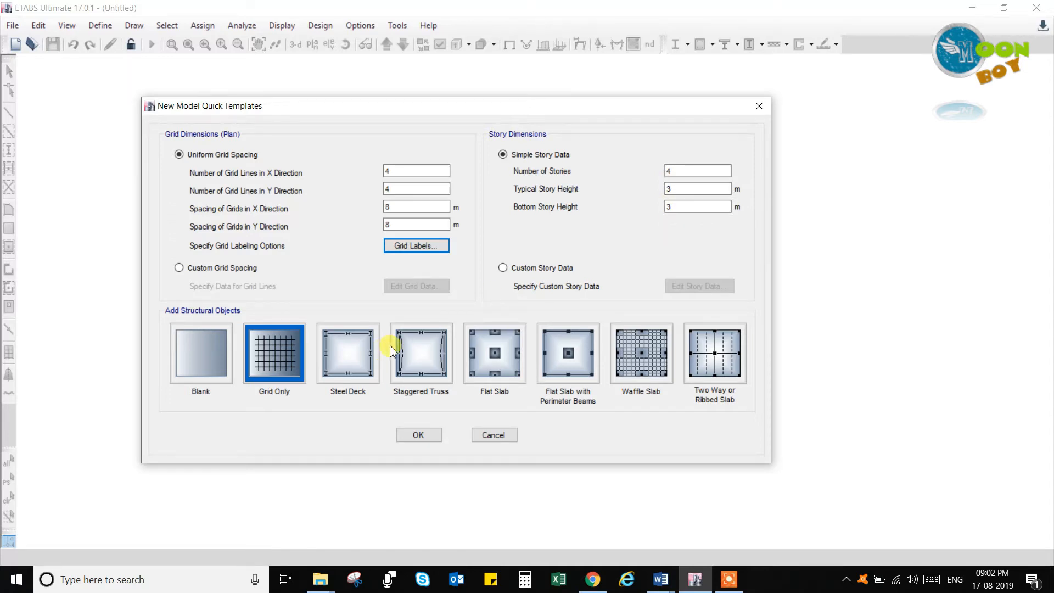
pyautogui.moveTo(436, 106); pyautogui.dragTo(489, 121)
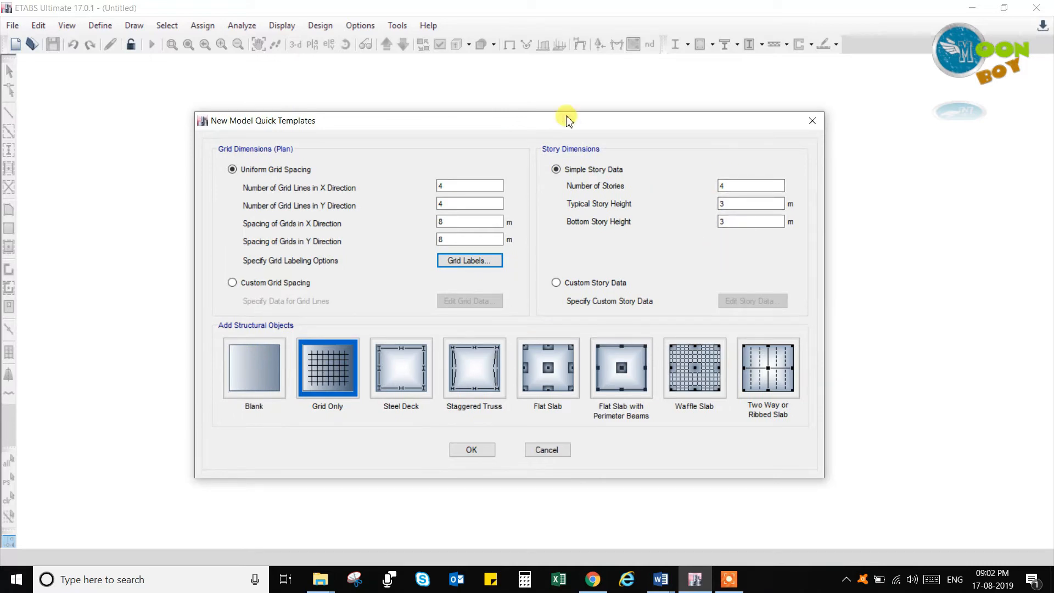
pyautogui.moveTo(567, 119); pyautogui.dragTo(590, 100)
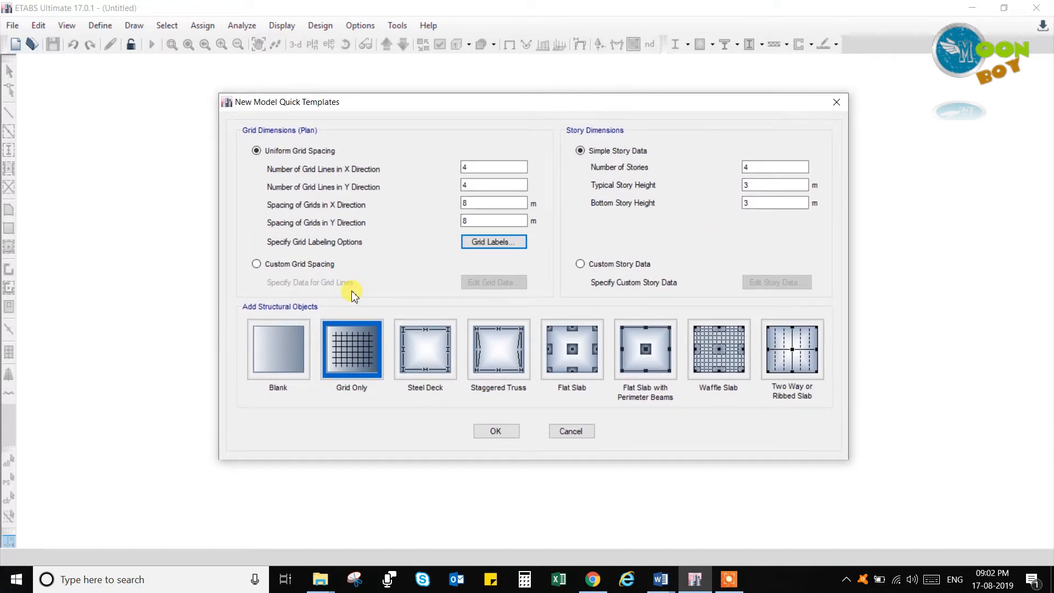
# Switch the plan grid to custom grid spacing and review its grid system data without editing it
pyautogui.click(319, 264)
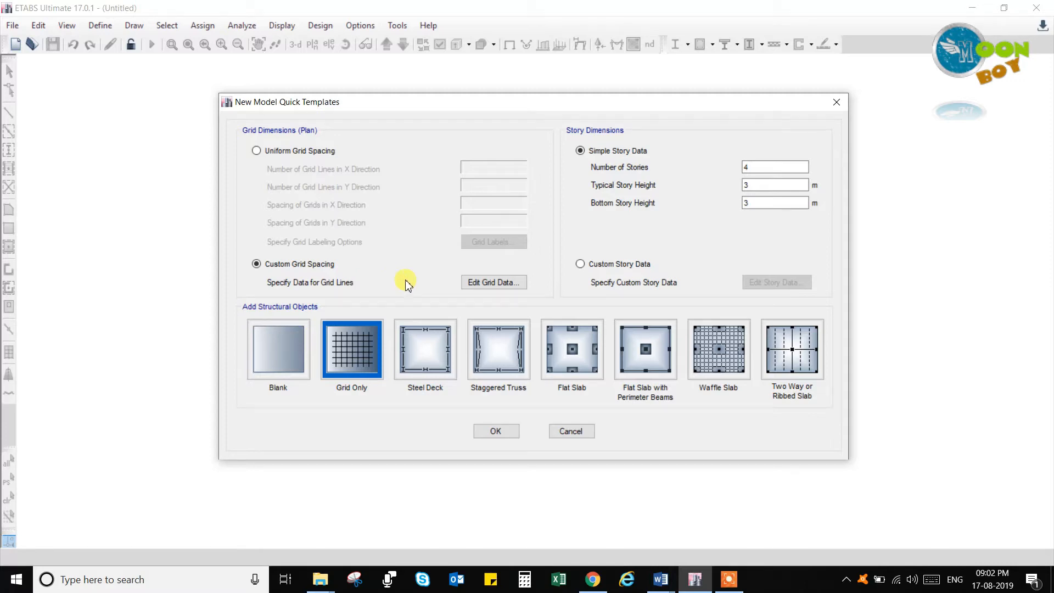
pyautogui.click(491, 282)
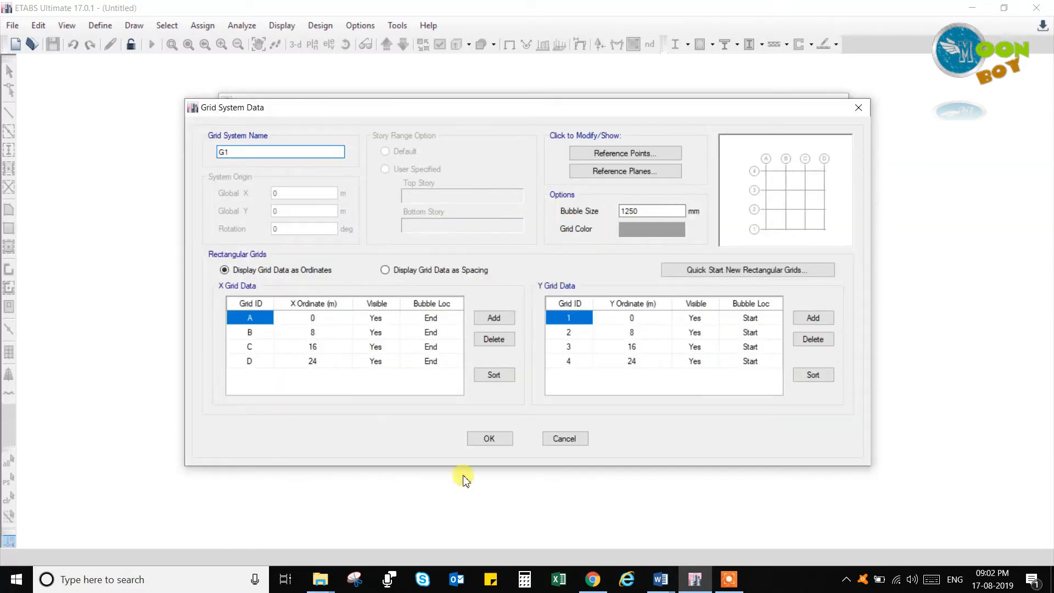
pyautogui.click(858, 108)
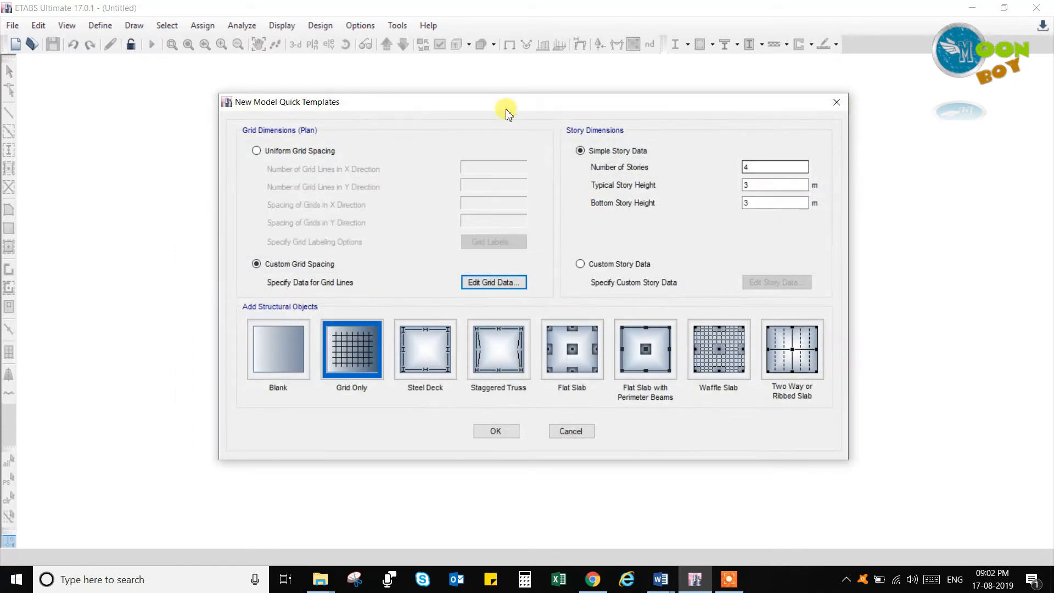
# Switch the story dimensions to custom story data and review the story table without editing it
pyautogui.click(606, 266)
pyautogui.click(775, 282)
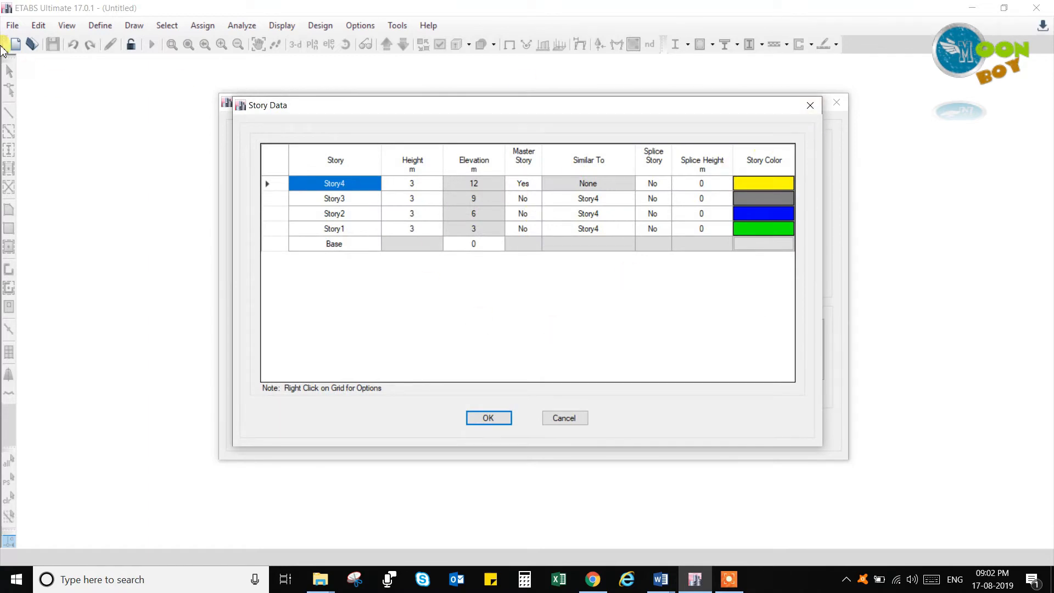
pyautogui.click(810, 105)
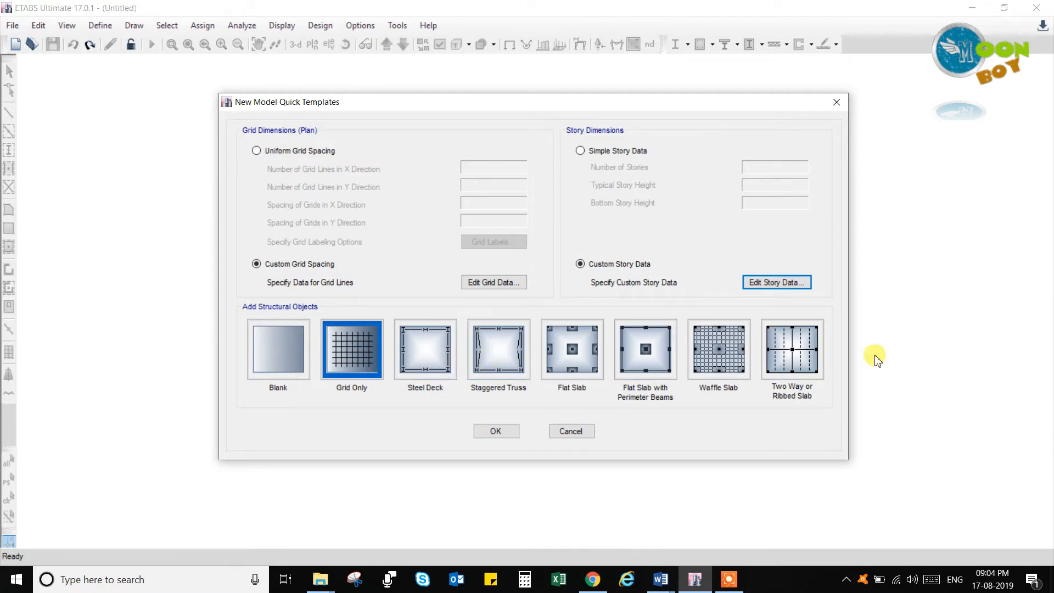
# Create the new model from the Blank template
pyautogui.click(274, 362)
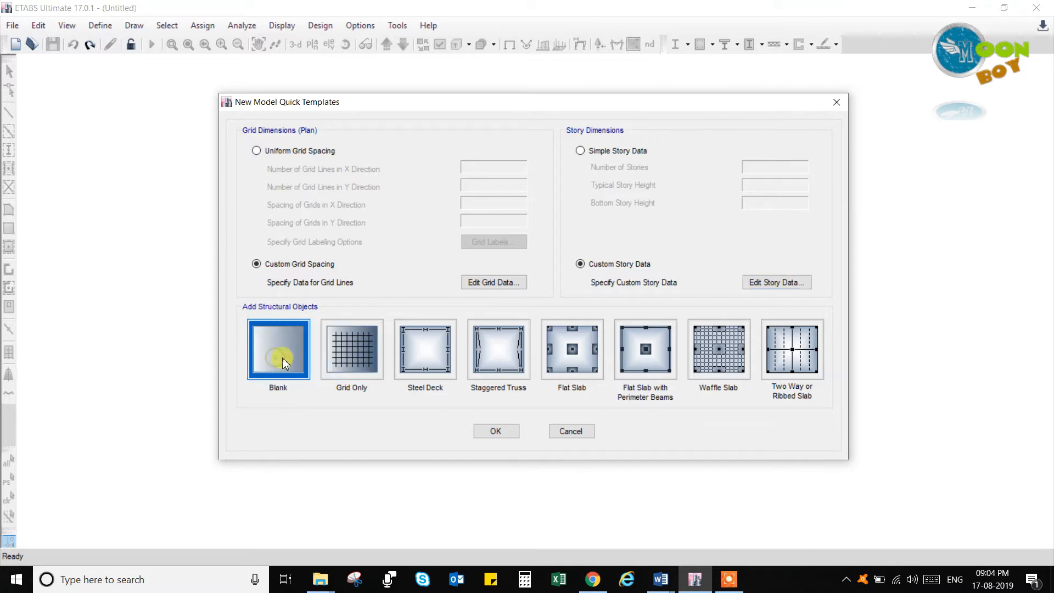
pyautogui.click(495, 430)
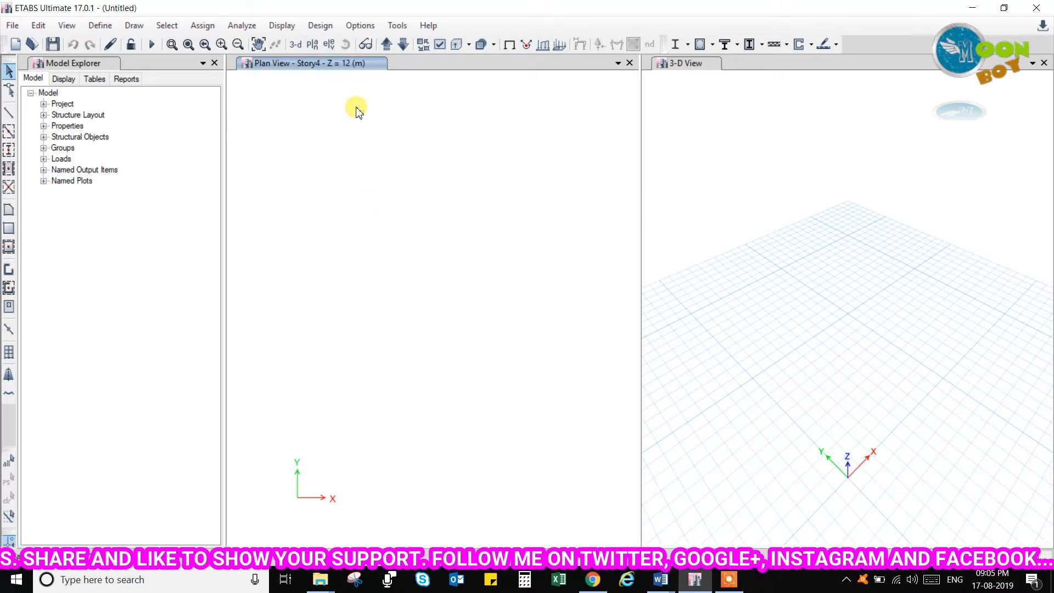
# Step the plan view down and up through the story levels, finishing at the Base level
pyautogui.click(408, 45)
pyautogui.click(408, 45)
pyautogui.click(408, 45)
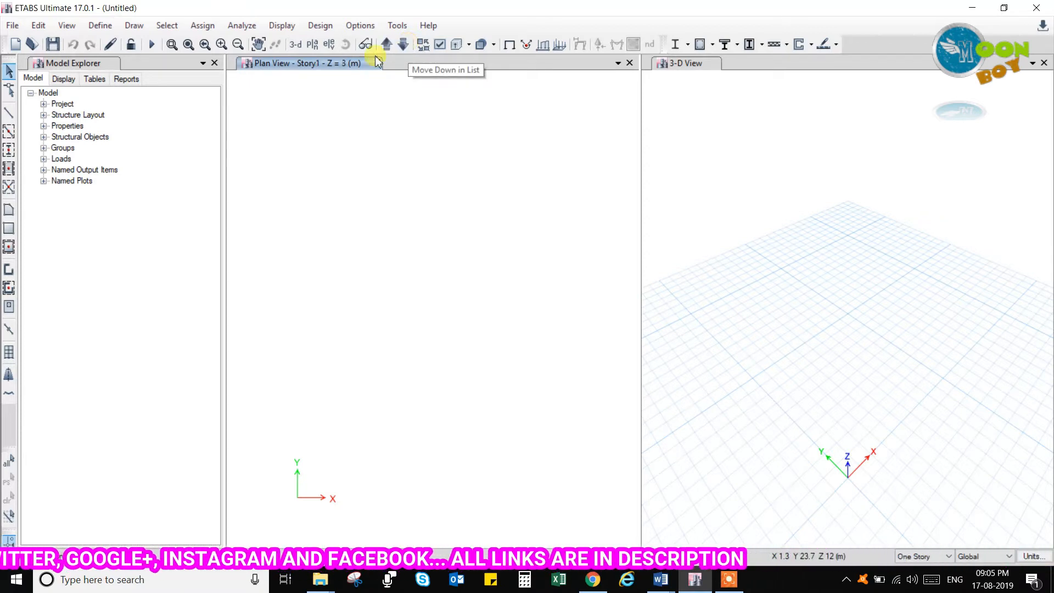
pyautogui.click(386, 45)
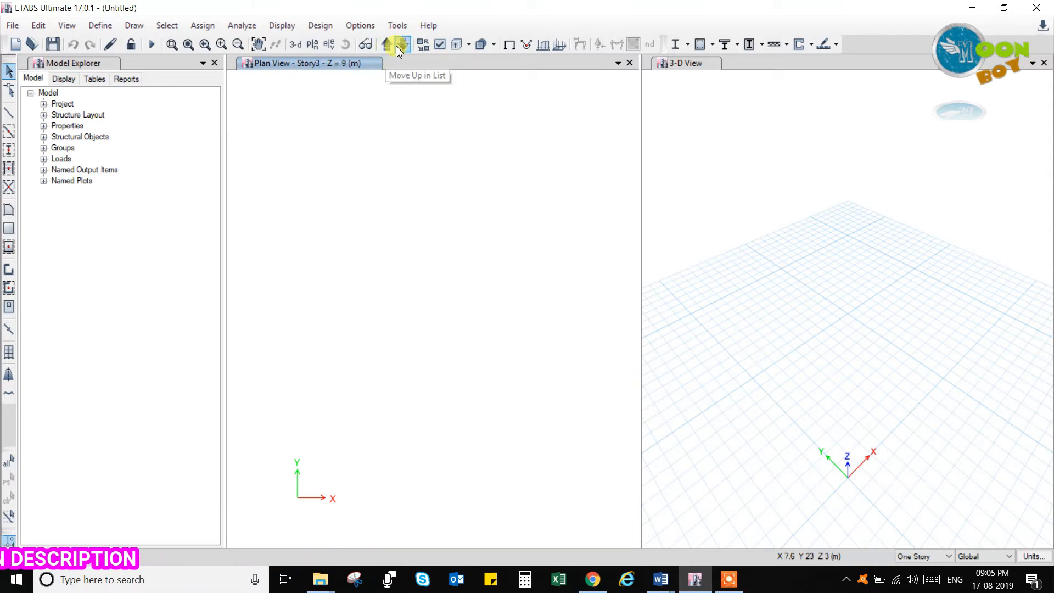
pyautogui.click(403, 45)
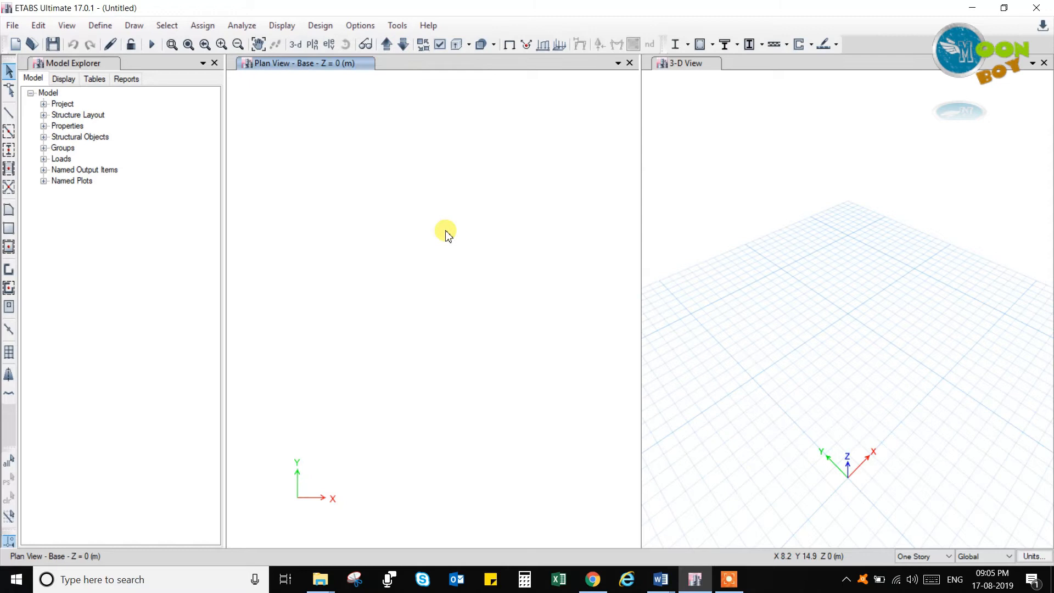
pyautogui.click(386, 44)
pyautogui.click(400, 46)
pyautogui.click(388, 45)
pyautogui.click(402, 45)
pyautogui.click(388, 44)
pyautogui.click(401, 45)
pyautogui.click(390, 46)
pyautogui.click(403, 45)
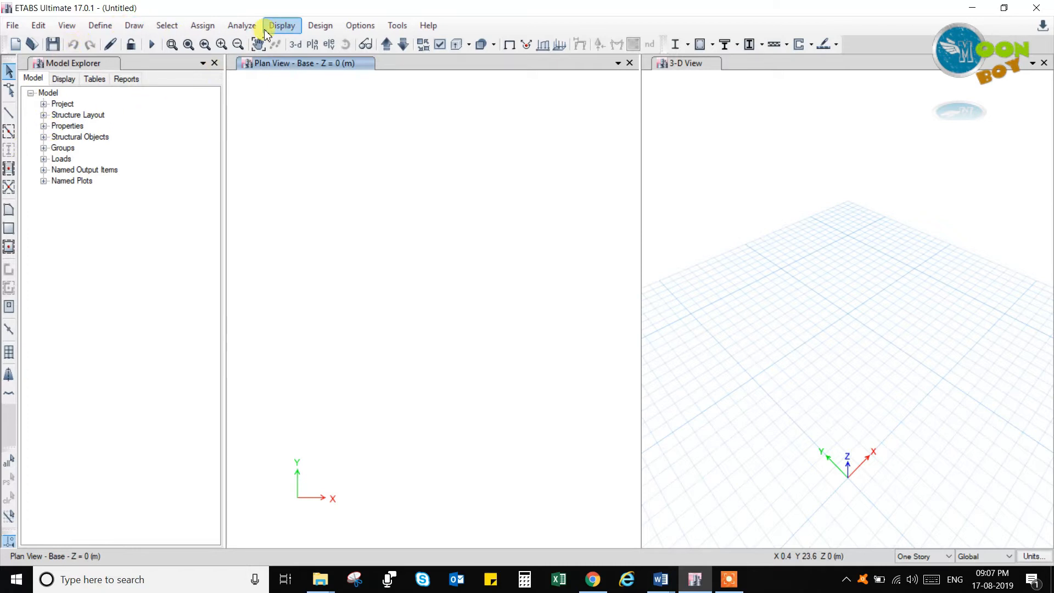
pyautogui.click(282, 26)
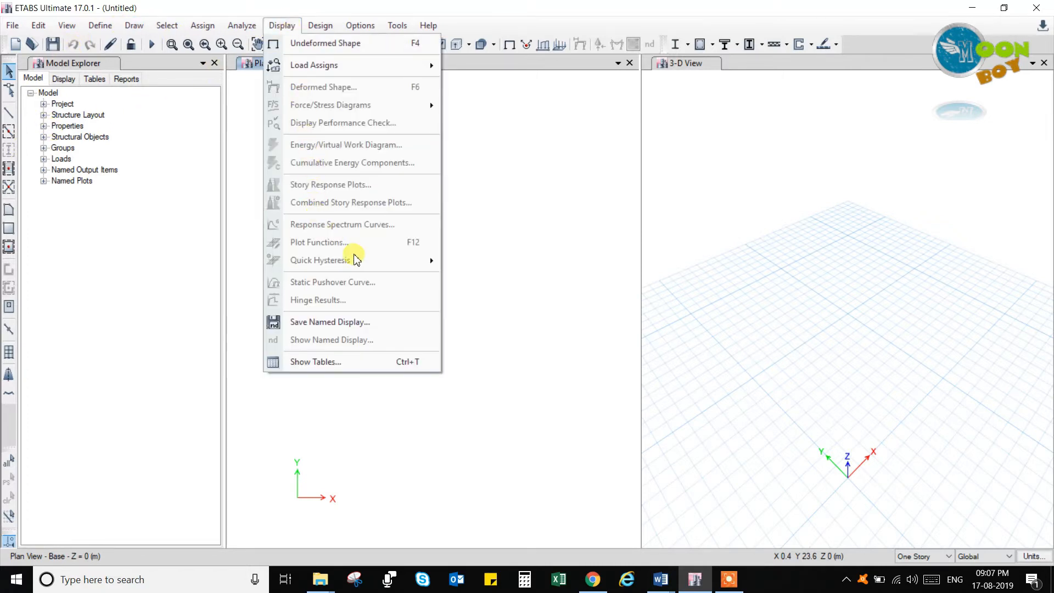
pyautogui.moveTo(351, 24)
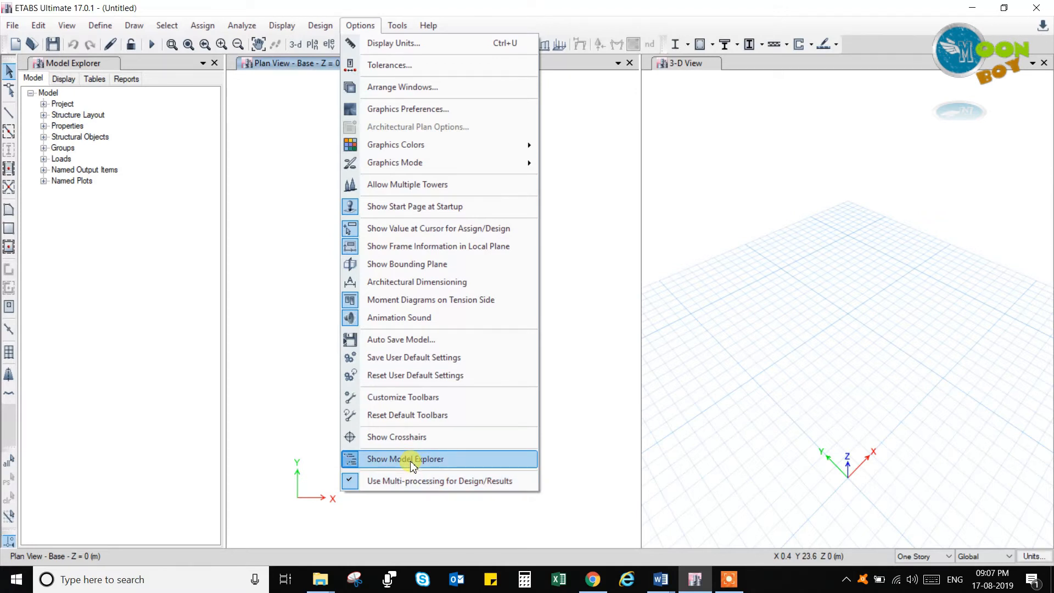
pyautogui.click(153, 170)
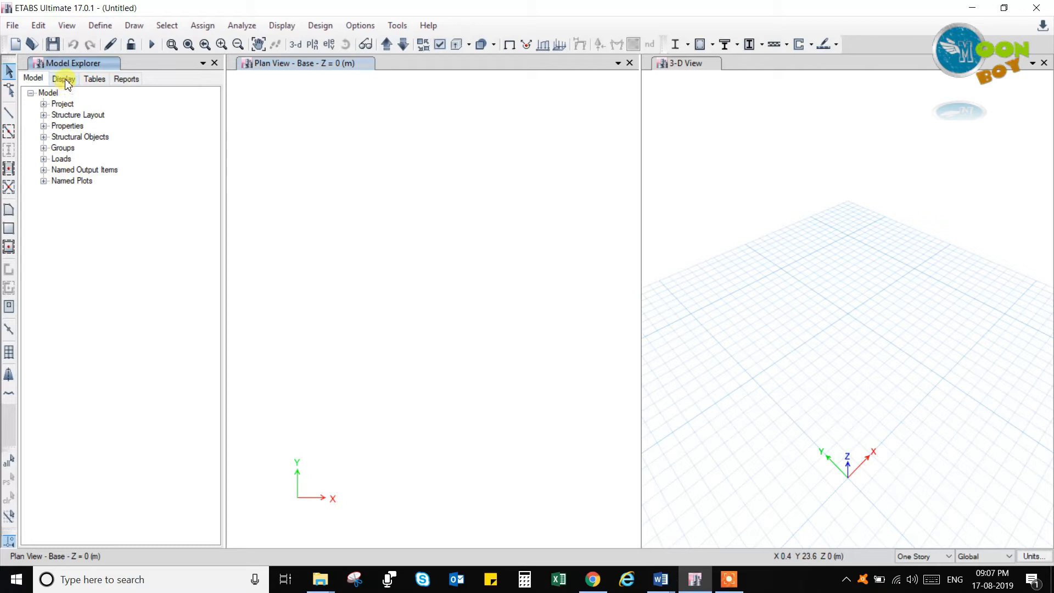
# Examine the Model Explorer's Project branch and its Display, Tables and Reports pages, finishing on the Model page
pyautogui.click(45, 104)
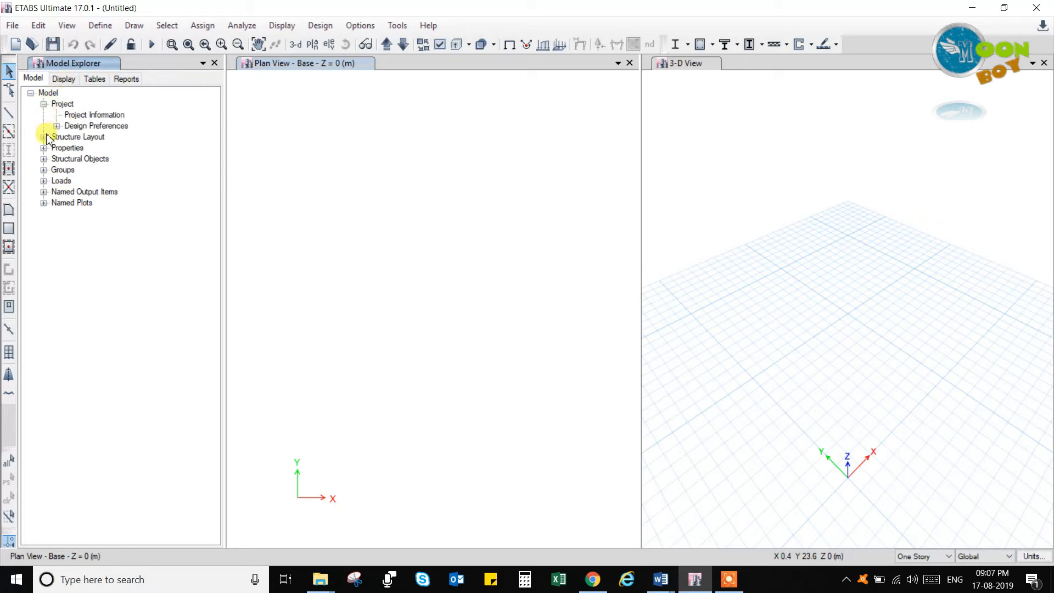
pyautogui.click(44, 104)
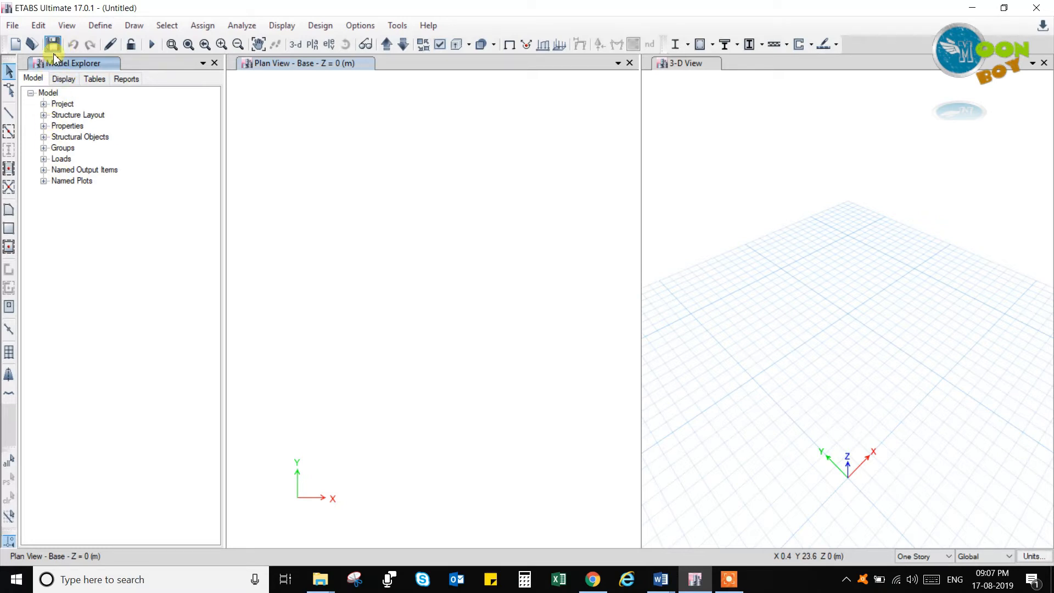
pyautogui.click(63, 78)
pyautogui.click(94, 79)
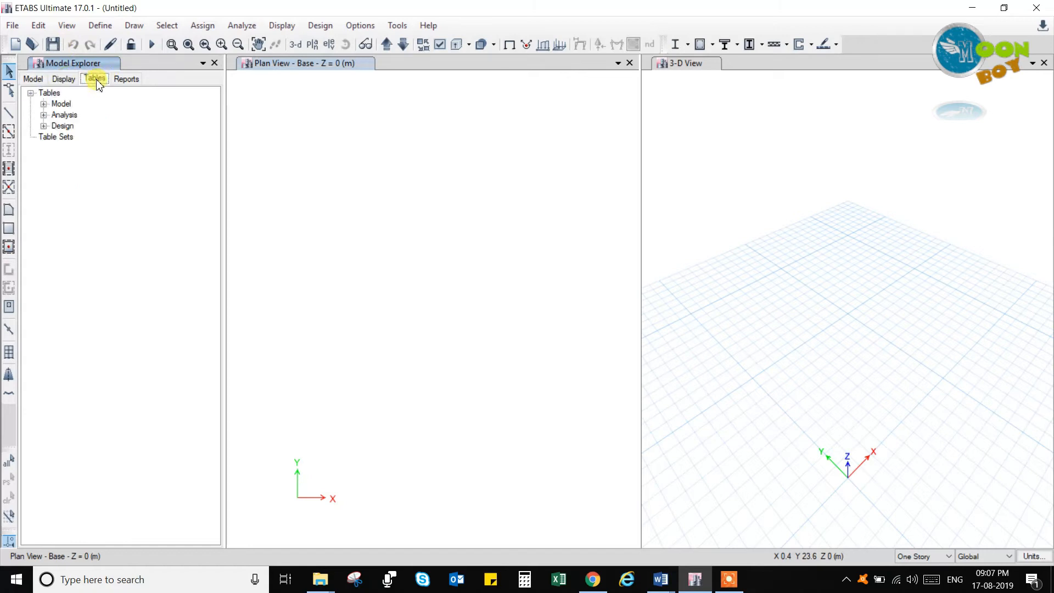
pyautogui.click(126, 78)
pyautogui.click(94, 79)
pyautogui.click(64, 79)
pyautogui.click(33, 78)
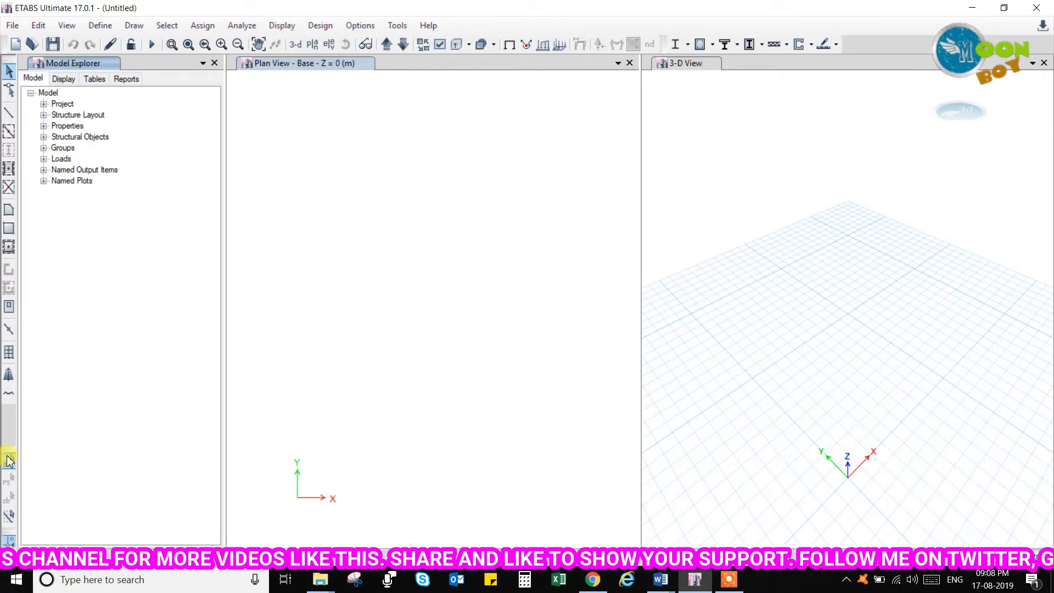
# Move the selection tool group up along the side toolbar, closer to the drawing tools
pyautogui.moveTo(10, 450)
pyautogui.mouseDown()
pyautogui.moveTo(13, 412)
pyautogui.moveTo(10, 461)
pyautogui.moveTo(9, 433)
pyautogui.mouseUp()
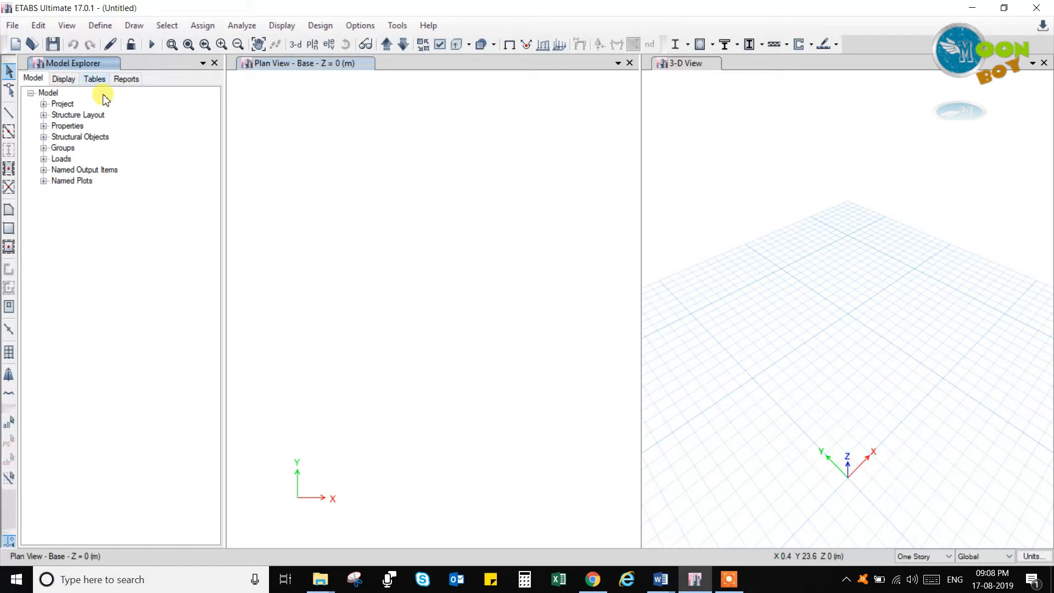
pyautogui.click(13, 25)
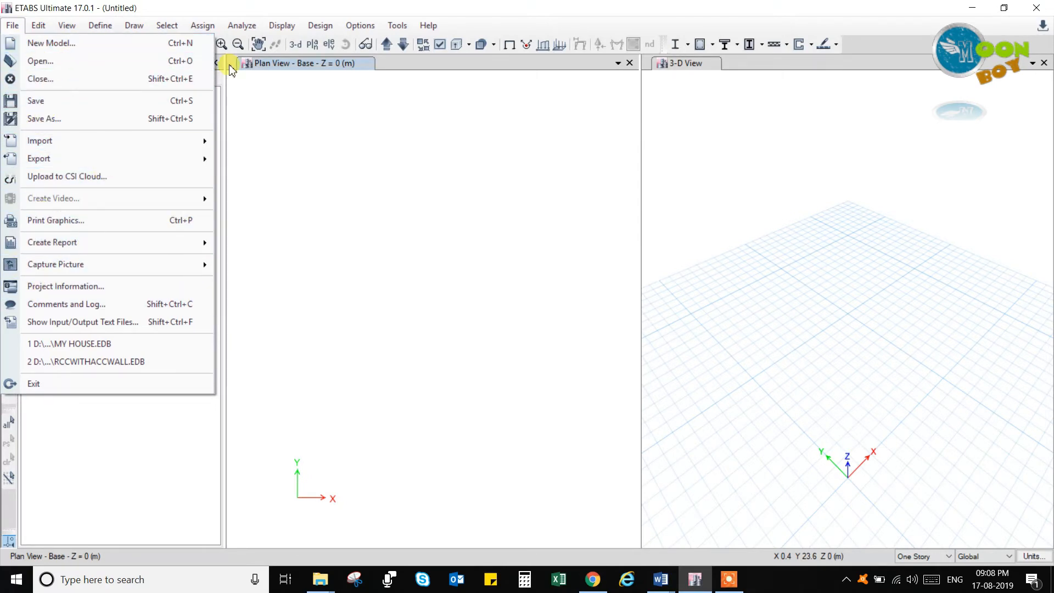
pyautogui.click(165, 3)
pyautogui.click(11, 25)
pyautogui.moveTo(39, 25)
pyautogui.press('Escape')
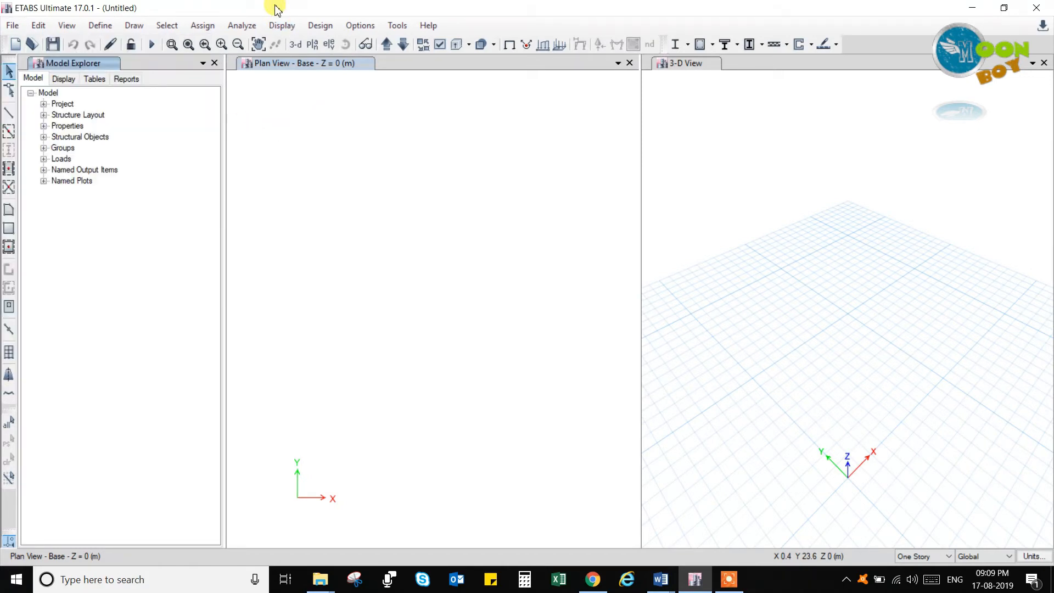
pyautogui.click(38, 26)
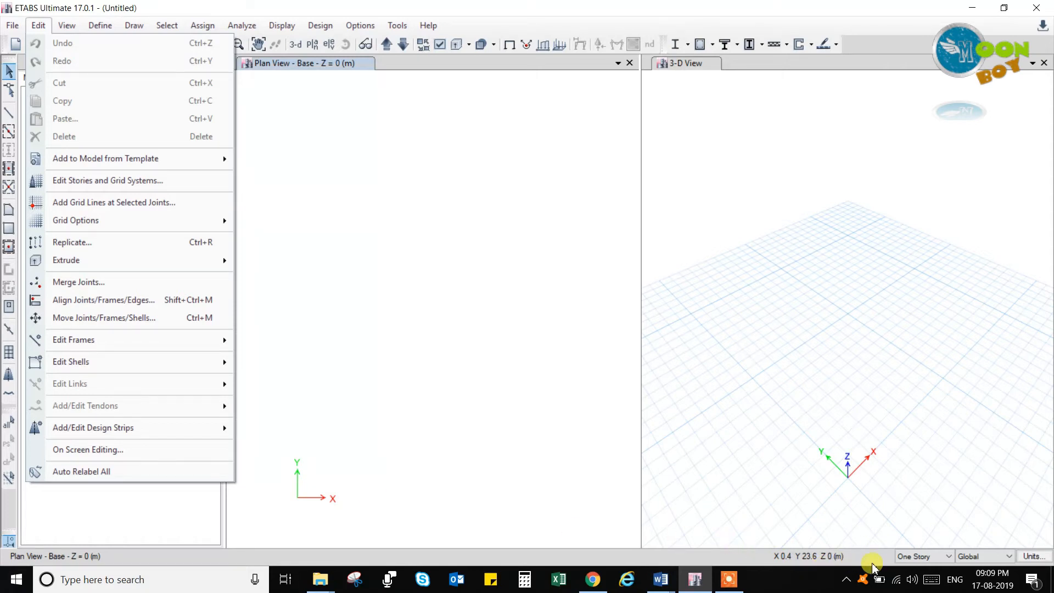
# Review the story scope and coordinate system choices, keeping One Story and Global selected
pyautogui.click(920, 556)
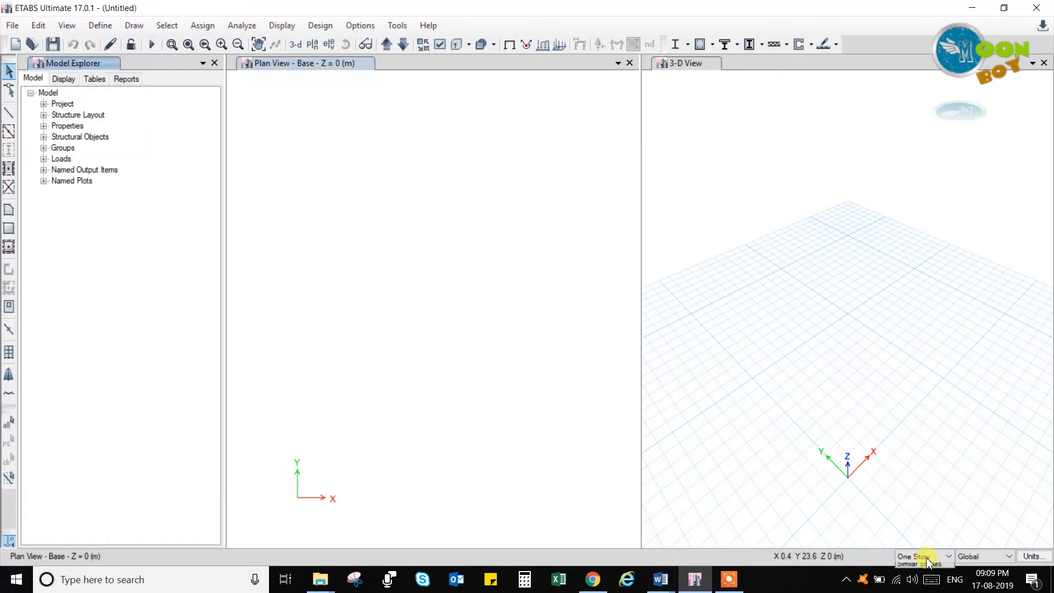
pyautogui.click(927, 557)
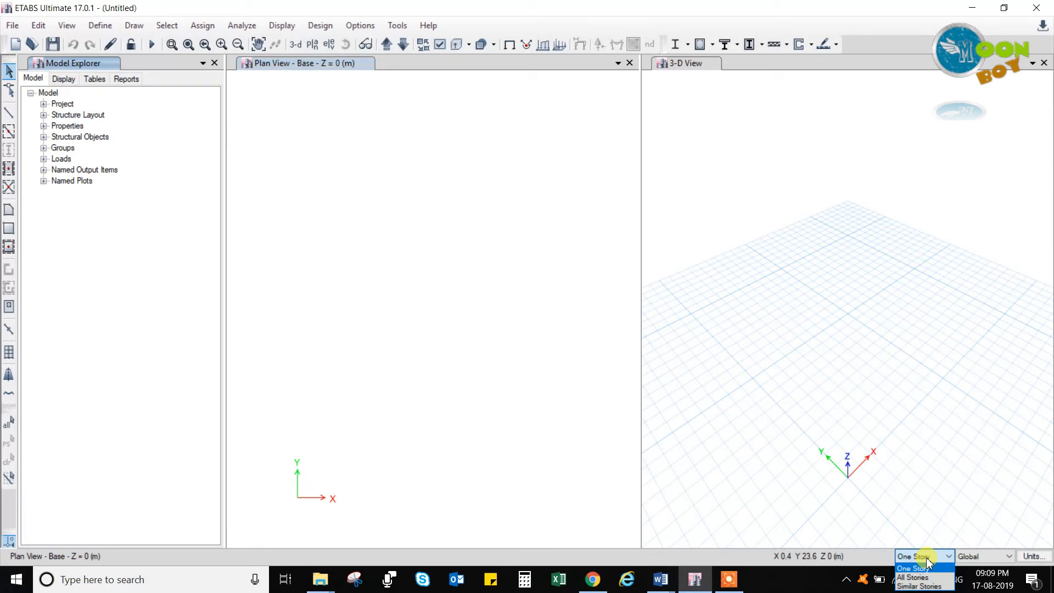
pyautogui.click(925, 557)
pyautogui.click(926, 557)
pyautogui.click(926, 557)
pyautogui.click(926, 557)
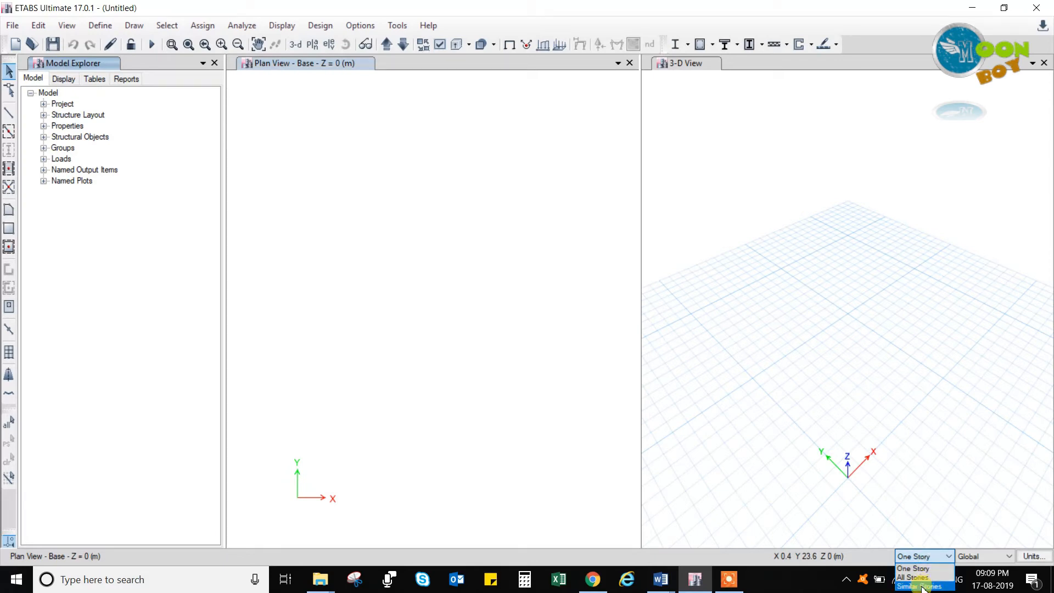
pyautogui.click(925, 558)
pyautogui.click(926, 557)
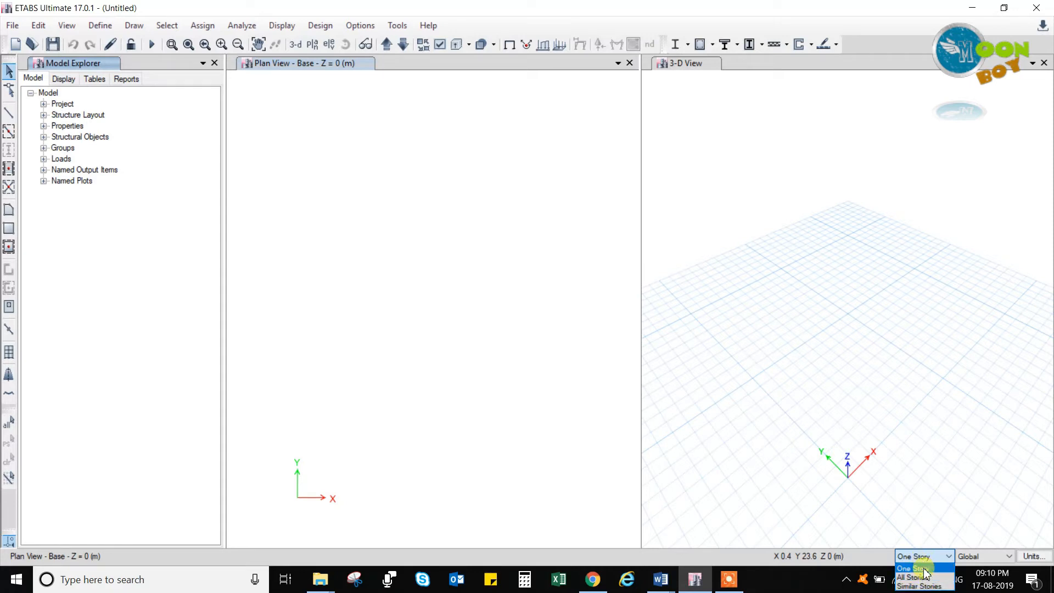
pyautogui.click(924, 568)
pyautogui.click(973, 557)
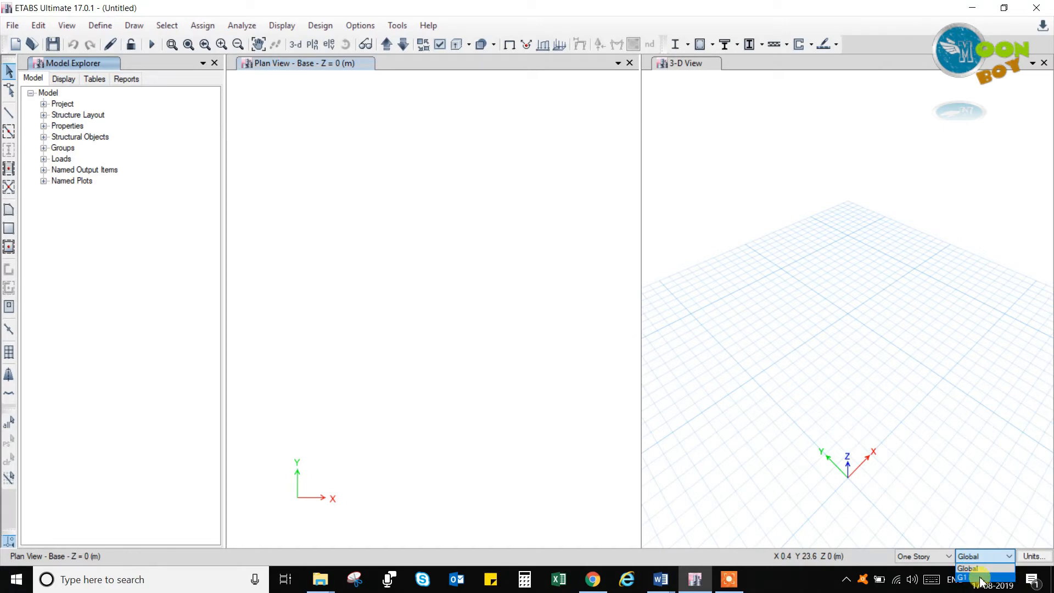
pyautogui.click(977, 569)
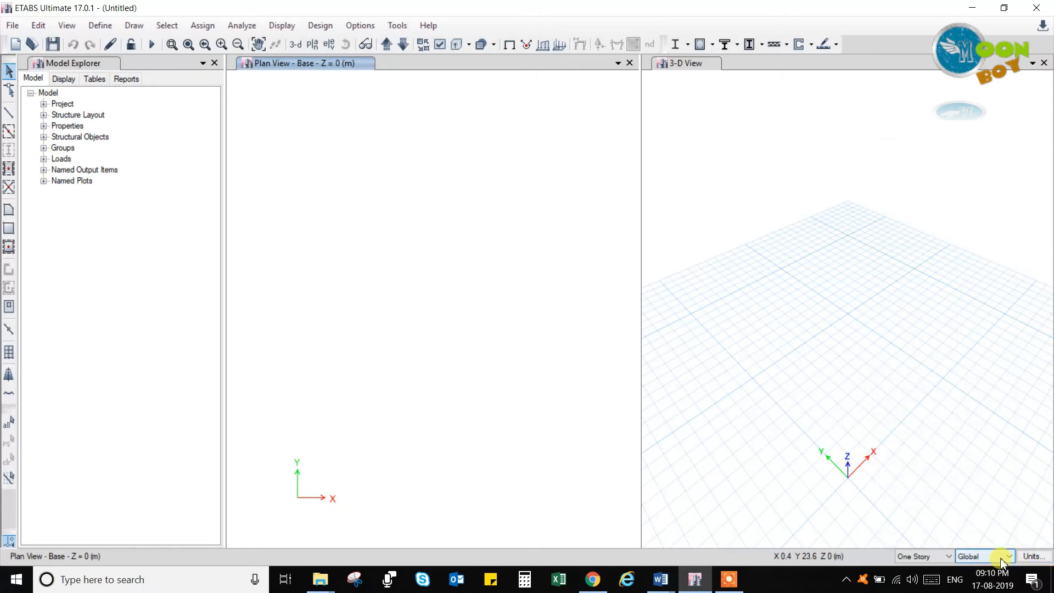
# Review the coordinate system choices, keeping Global selected, and examine the list of current units for each item
pyautogui.click(999, 557)
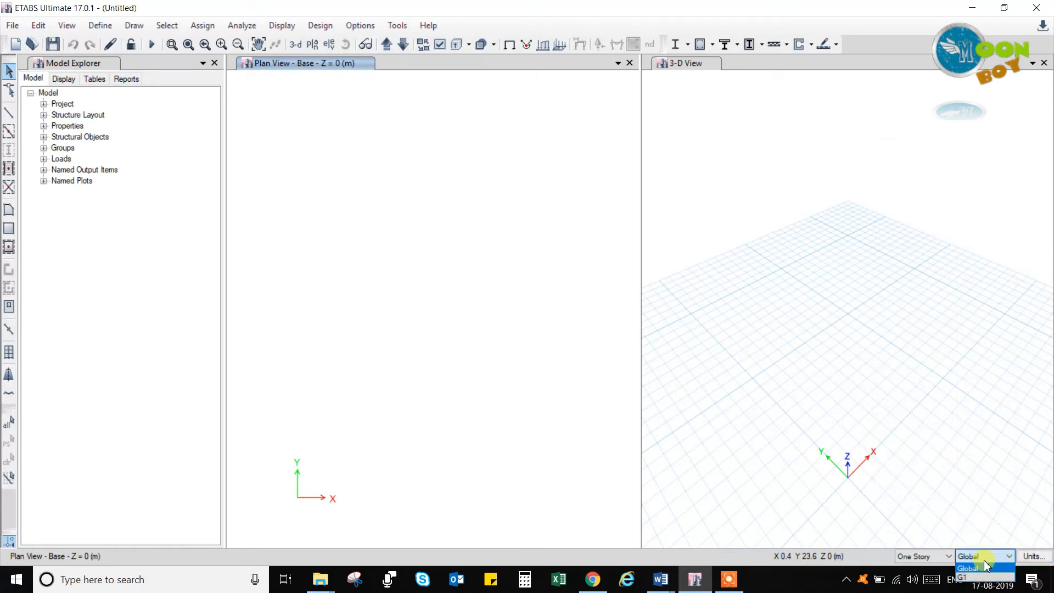
pyautogui.click(979, 568)
pyautogui.moveTo(1026, 559)
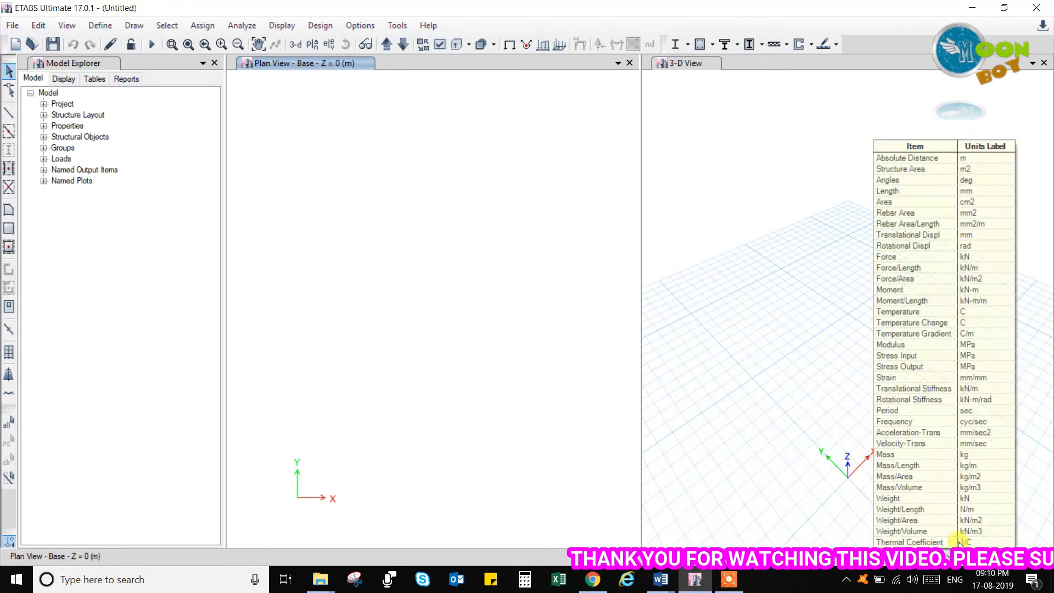
pyautogui.click(696, 130)
pyautogui.click(407, 122)
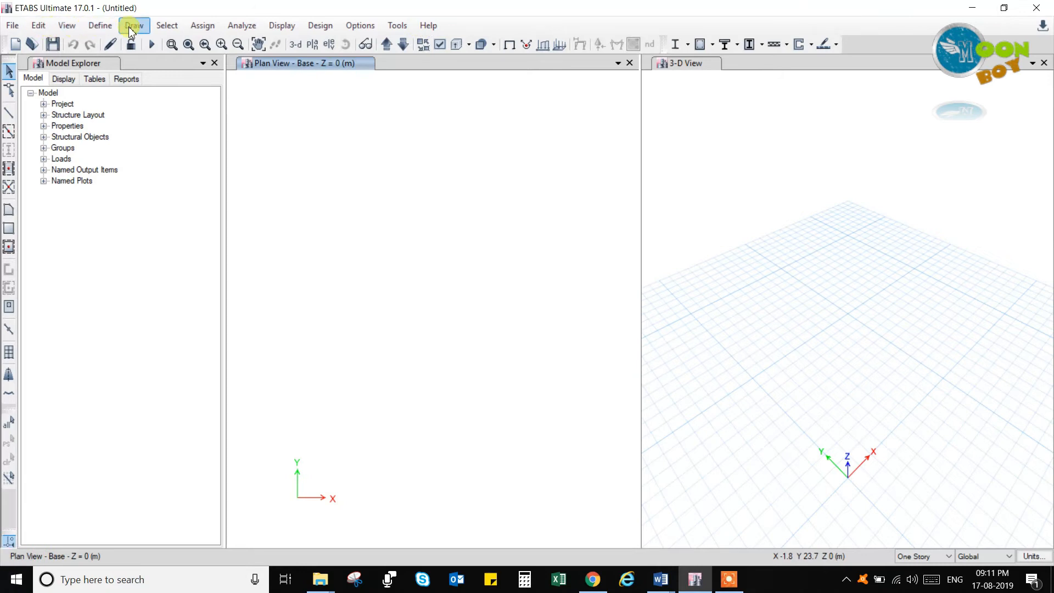
# Open the story and grid system data for editing and place its window over the plan view
pyautogui.click(35, 27)
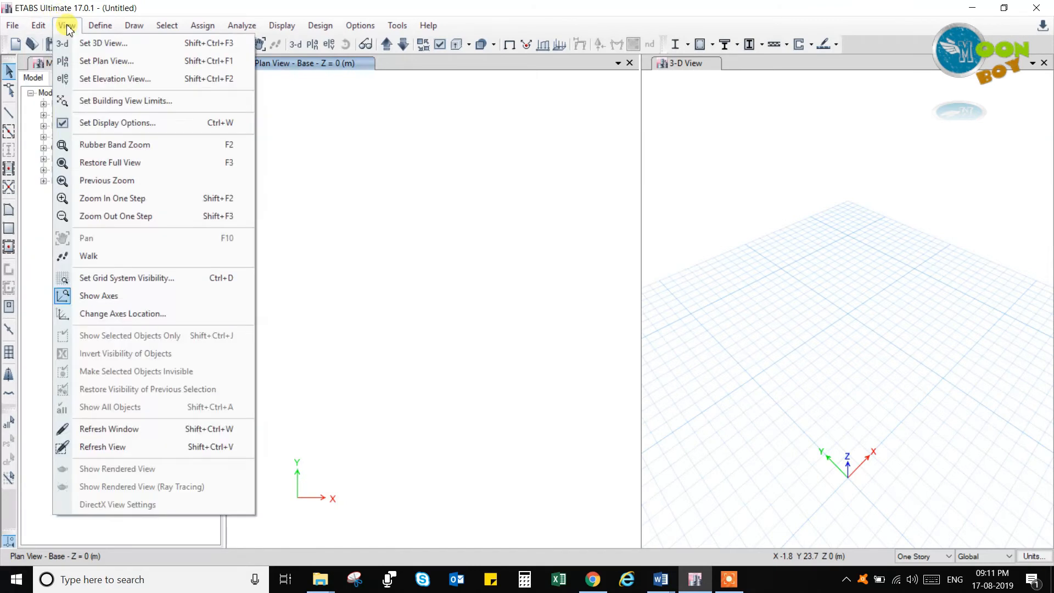
pyautogui.moveTo(56, 30)
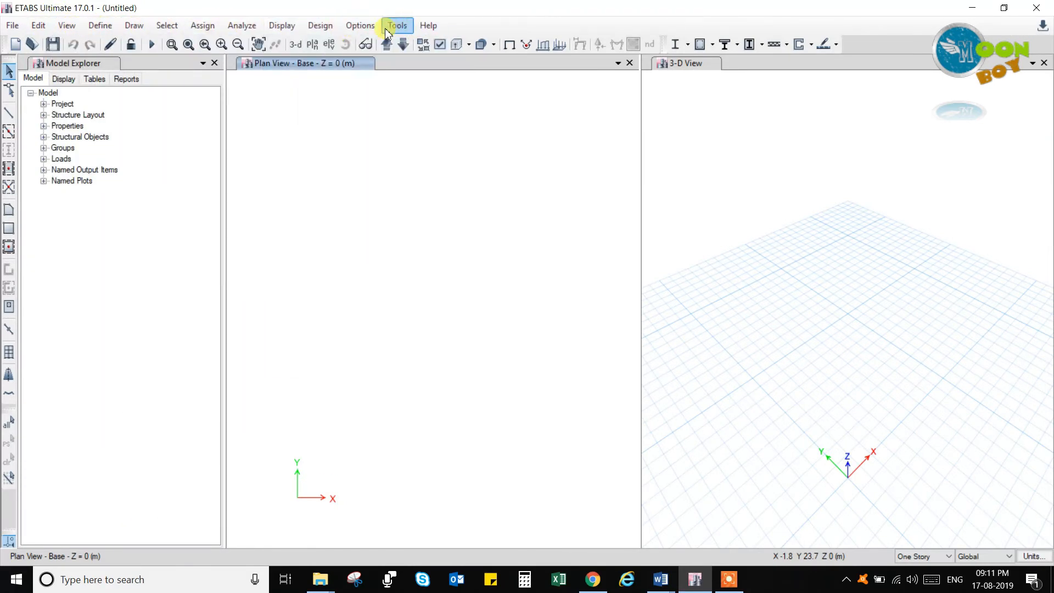
pyautogui.click(40, 26)
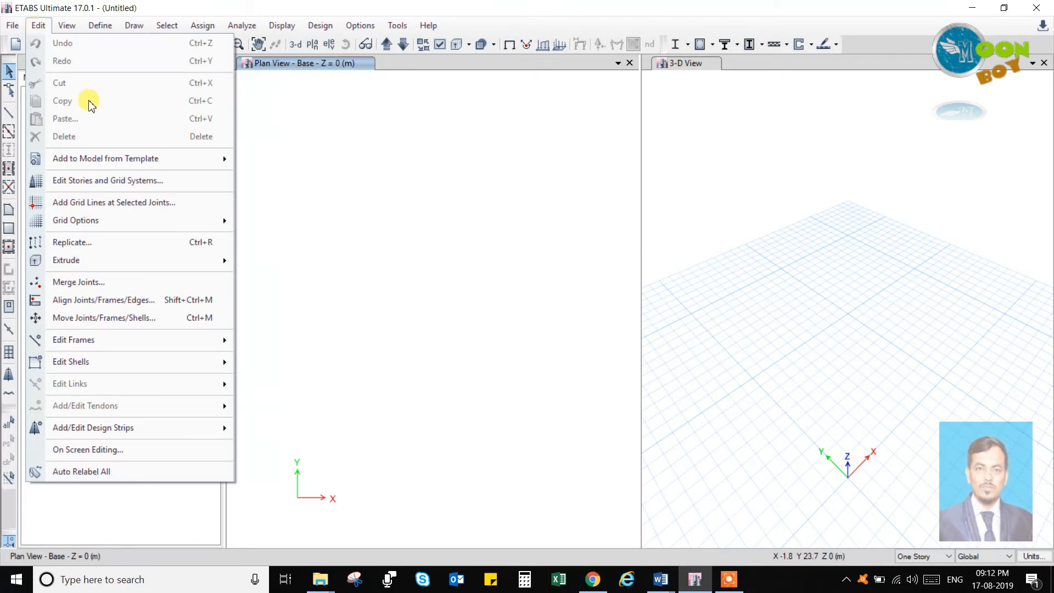
pyautogui.click(105, 183)
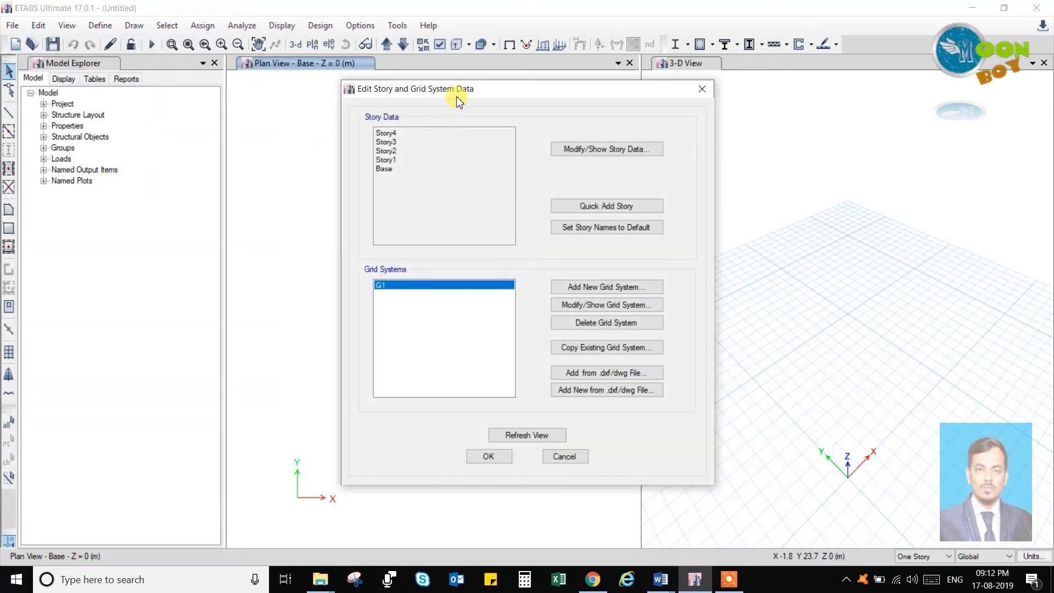
pyautogui.moveTo(483, 95); pyautogui.dragTo(378, 105)
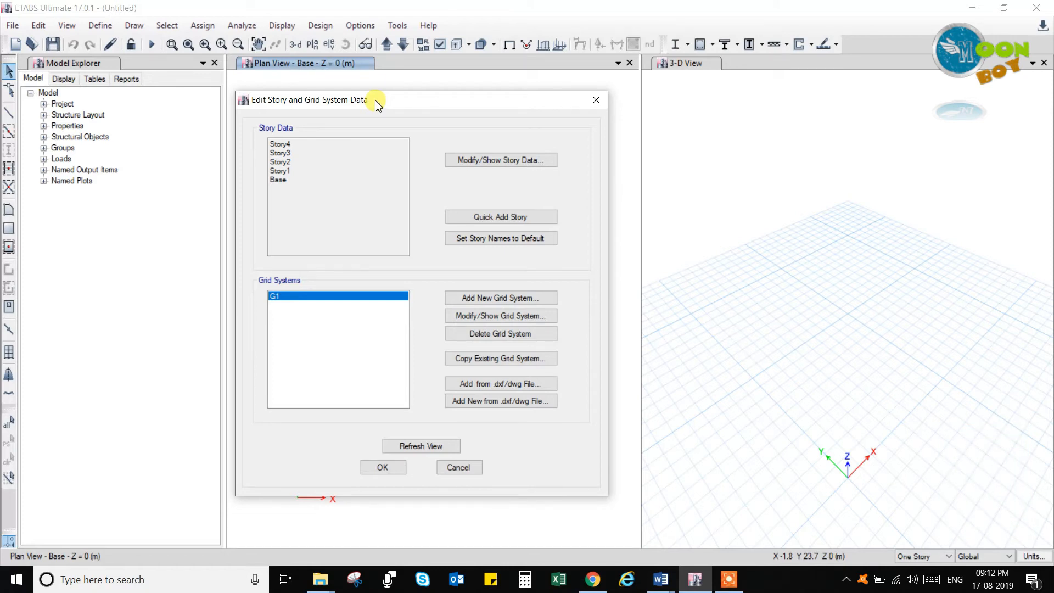
pyautogui.moveTo(354, 102)
pyautogui.mouseDown()
pyautogui.moveTo(323, 92)
pyautogui.moveTo(321, 80)
pyautogui.moveTo(354, 84)
pyautogui.mouseUp()
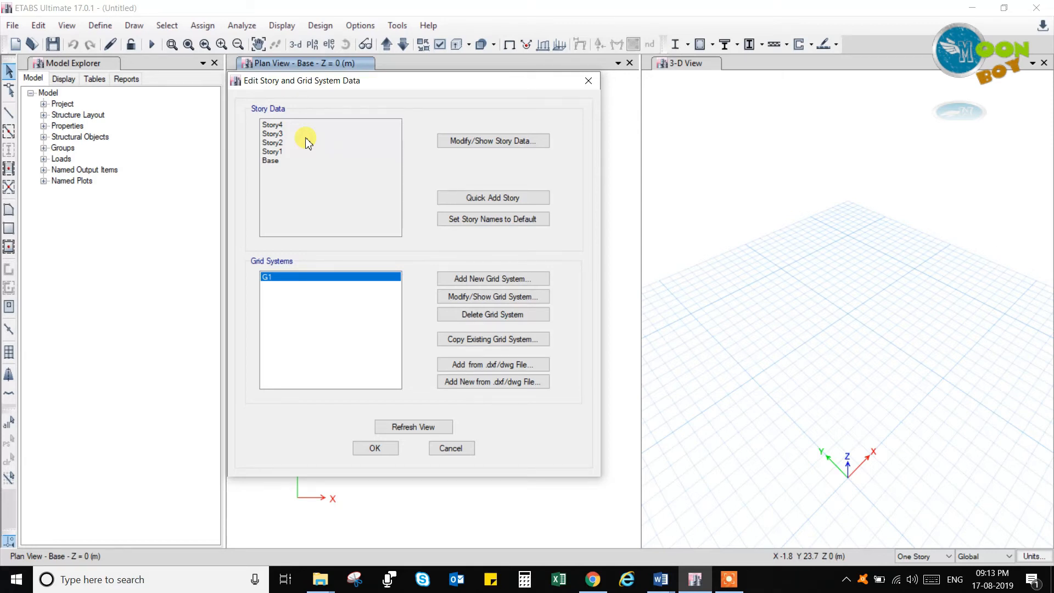
pyautogui.moveTo(349, 84); pyautogui.dragTo(364, 108)
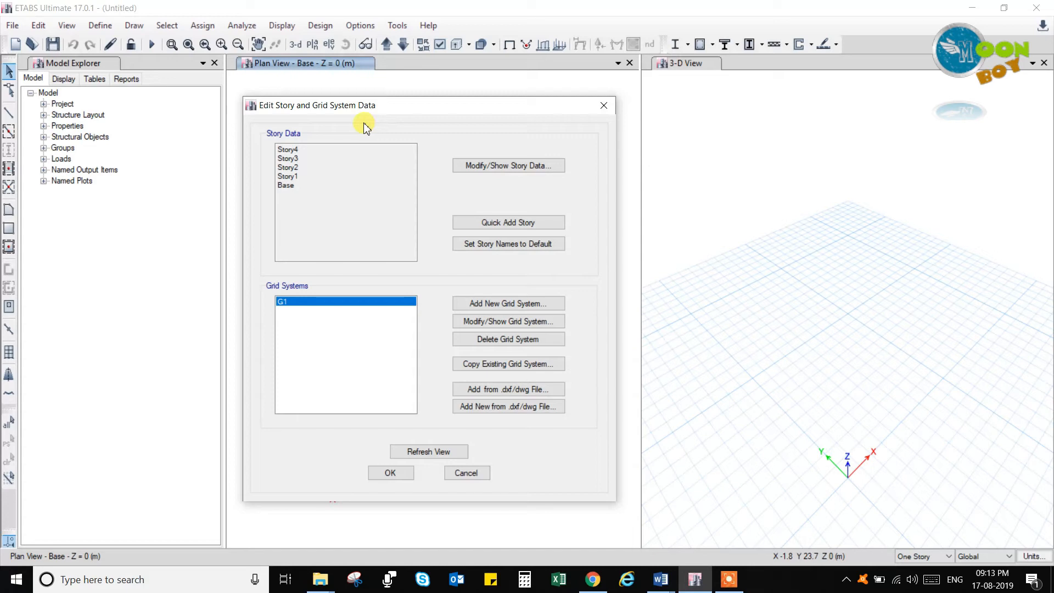
pyautogui.moveTo(385, 110); pyautogui.dragTo(369, 108)
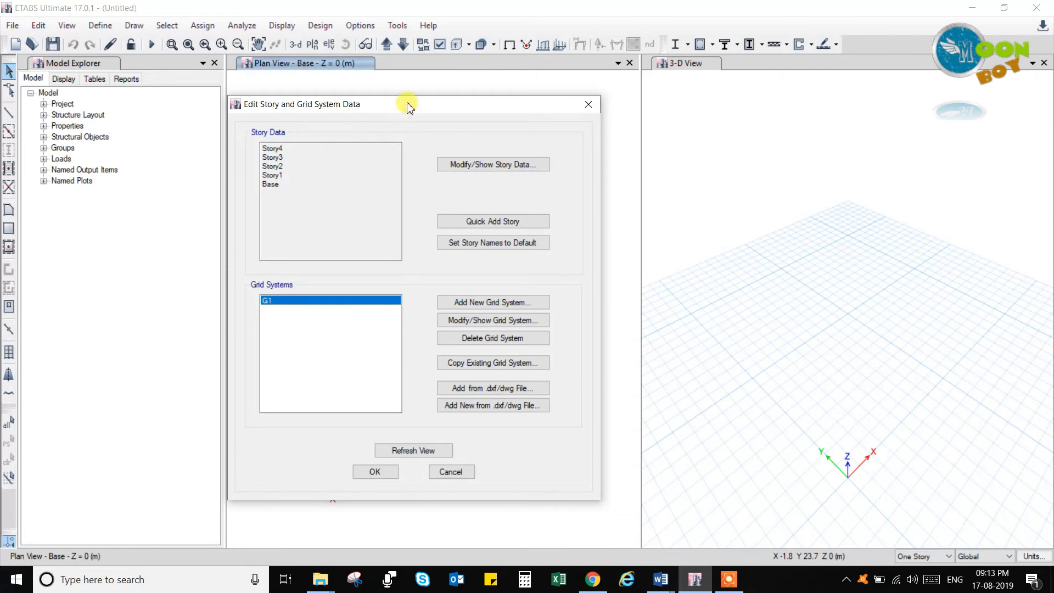
pyautogui.moveTo(413, 106)
pyautogui.mouseDown()
pyautogui.moveTo(385, 108)
pyautogui.moveTo(416, 105)
pyautogui.mouseUp()
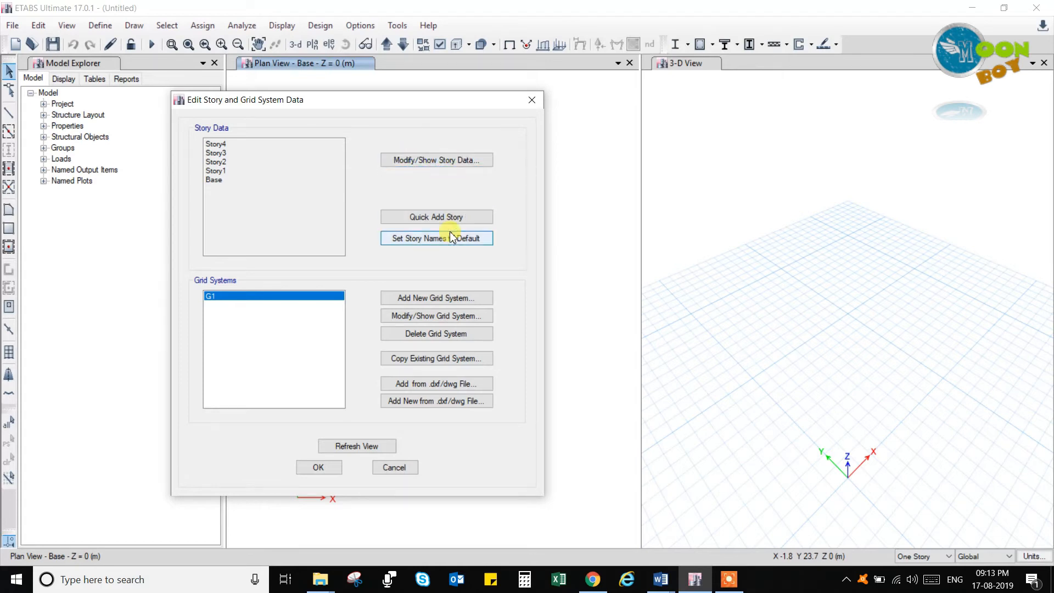
# Quick-add Story5 and Story6 above the existing stories, refreshing the model view after each addition
pyautogui.click(417, 219)
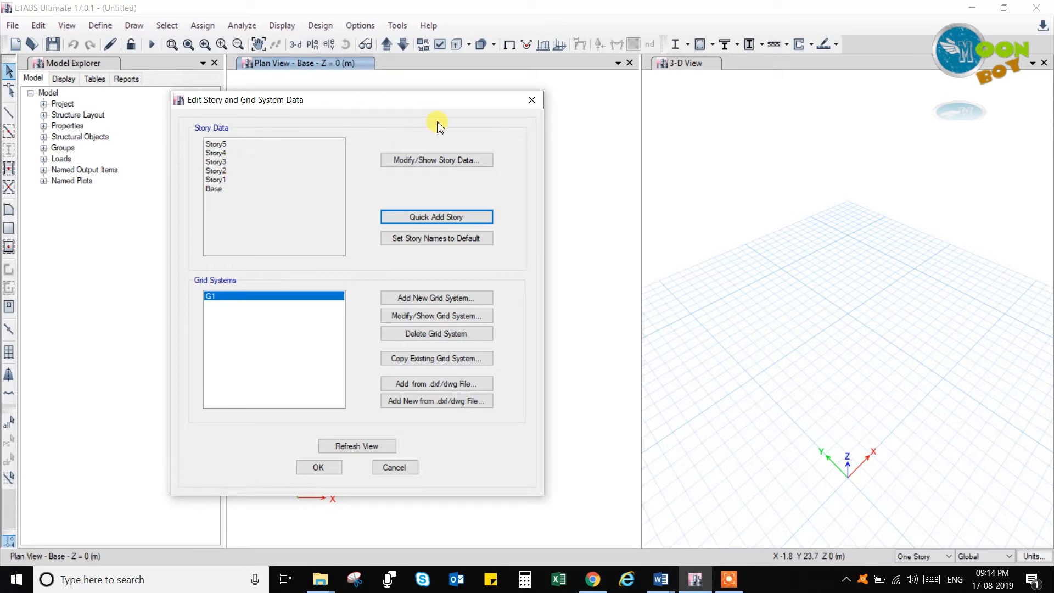
pyautogui.click(373, 450)
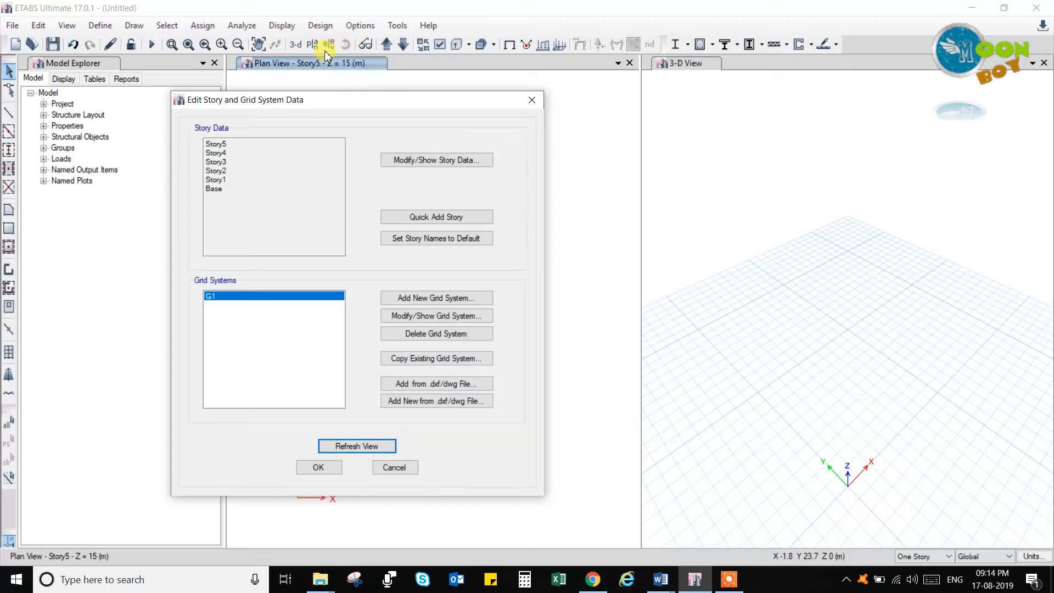
pyautogui.click(421, 220)
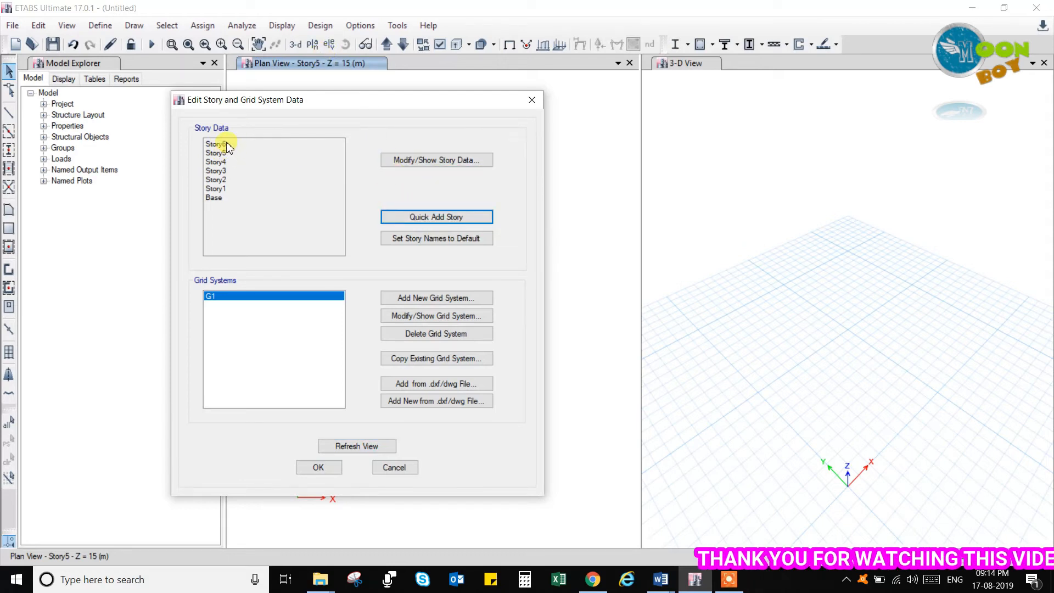
pyautogui.click(364, 447)
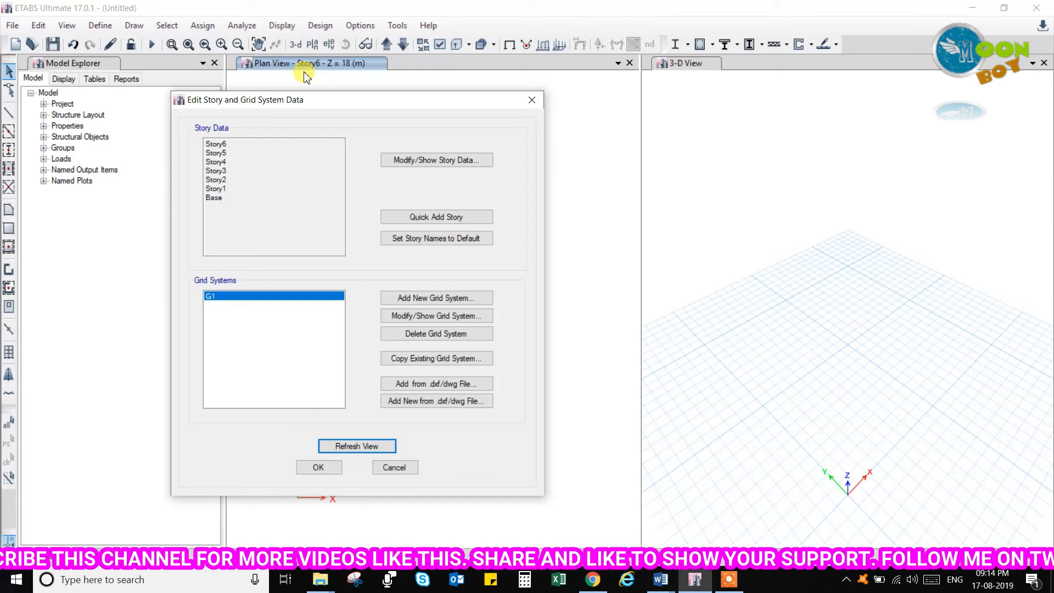
# Quick-add four more stories, Story7 to Story10, and refresh the model view
pyautogui.click(450, 217)
pyautogui.click(450, 217)
pyautogui.click(450, 217)
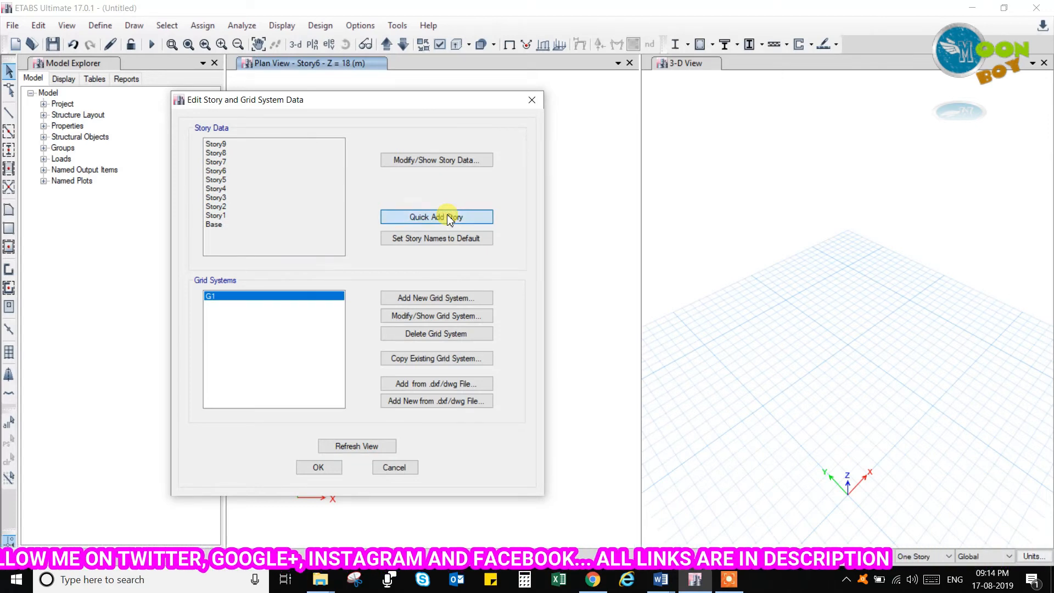
pyautogui.click(431, 218)
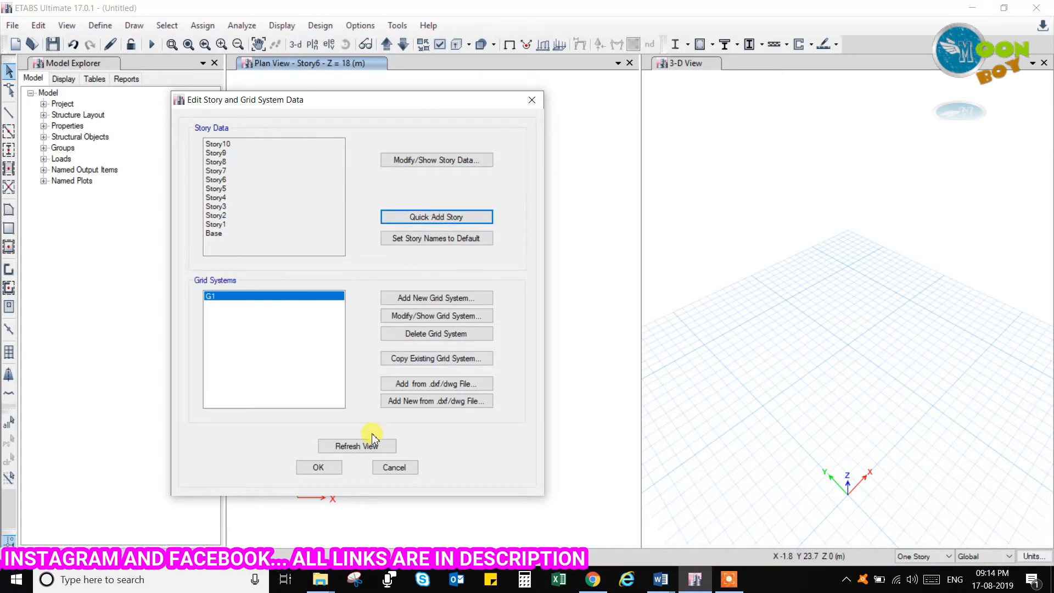
pyautogui.click(356, 446)
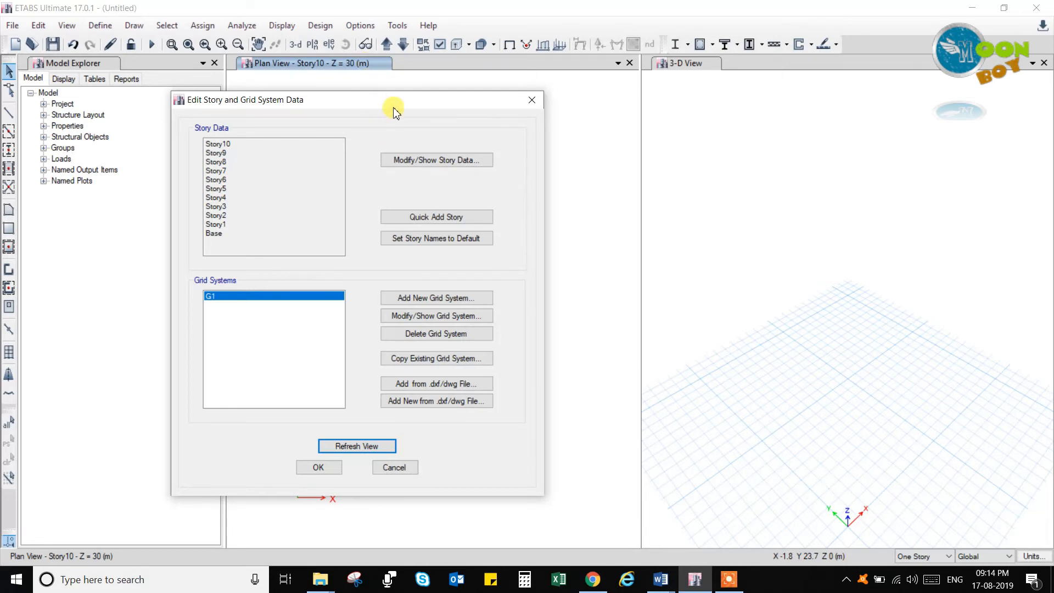
# Reset all story names to their defaults in the story and grid system data
pyautogui.moveTo(393, 106); pyautogui.dragTo(423, 90)
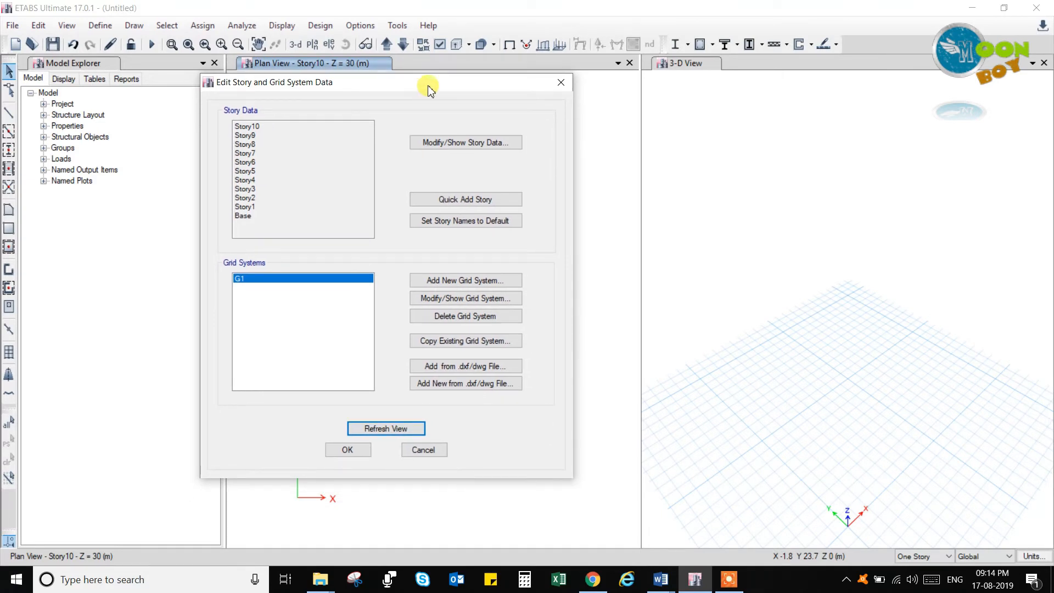
pyautogui.moveTo(425, 90); pyautogui.dragTo(400, 102)
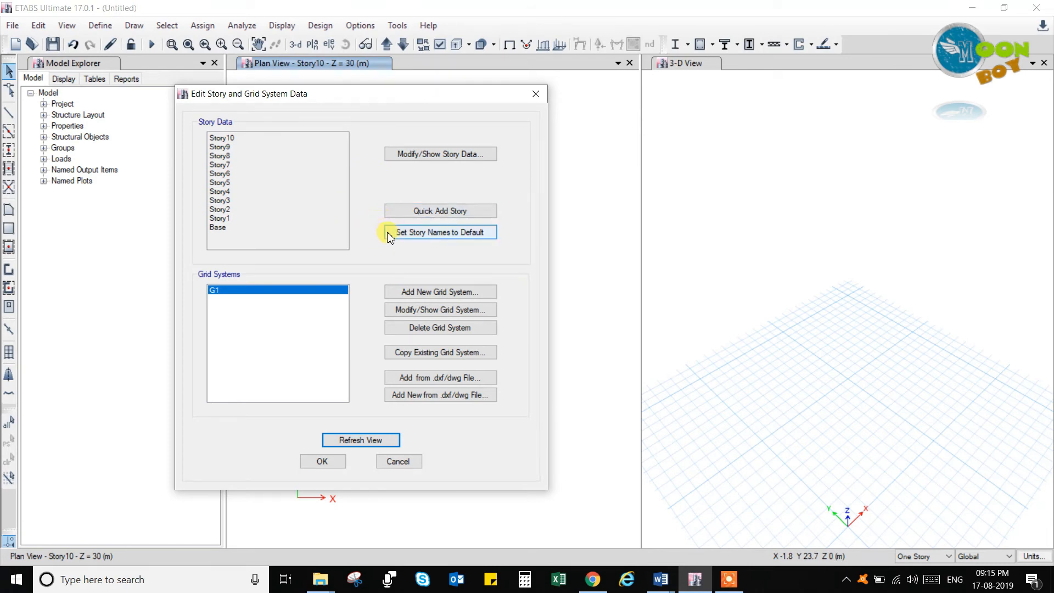
pyautogui.click(414, 232)
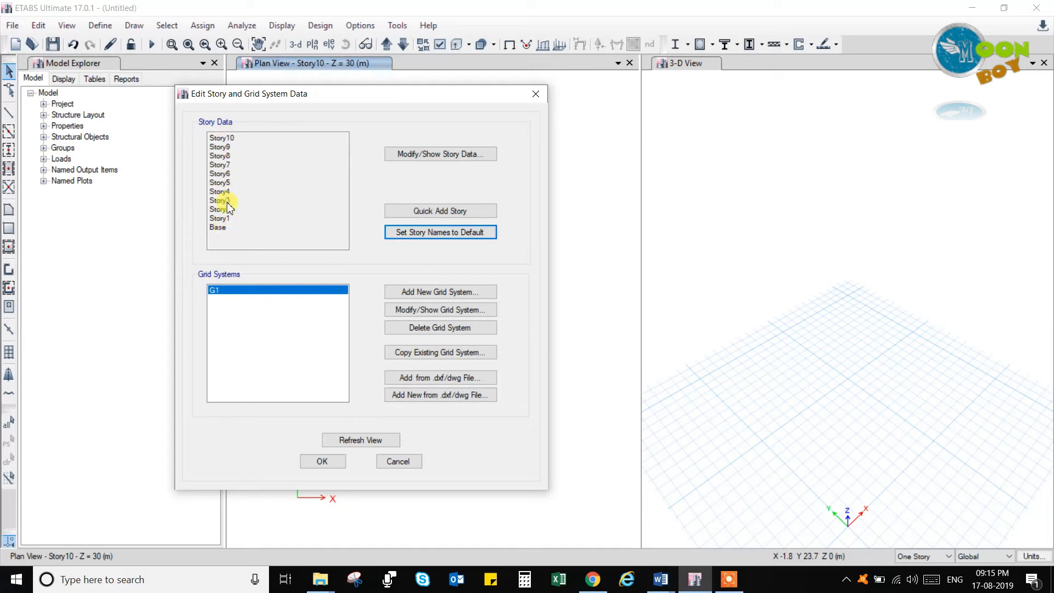
# Open the detailed story data table and rename Base as Foundation and Story1 as Plinth level
pyautogui.click(428, 155)
pyautogui.moveTo(463, 109); pyautogui.dragTo(409, 101)
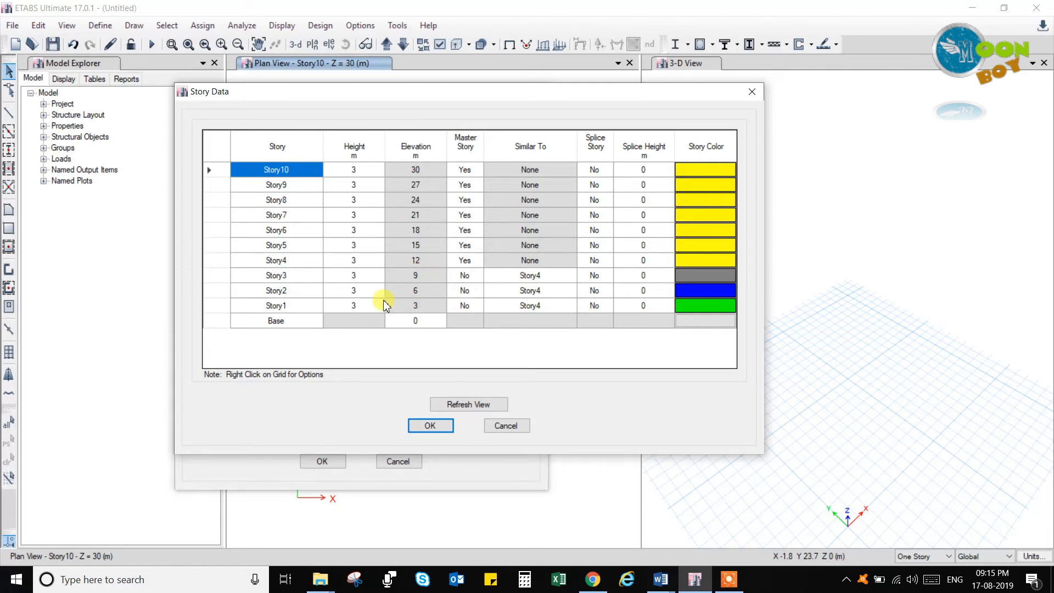
pyautogui.moveTo(328, 96); pyautogui.dragTo(339, 108)
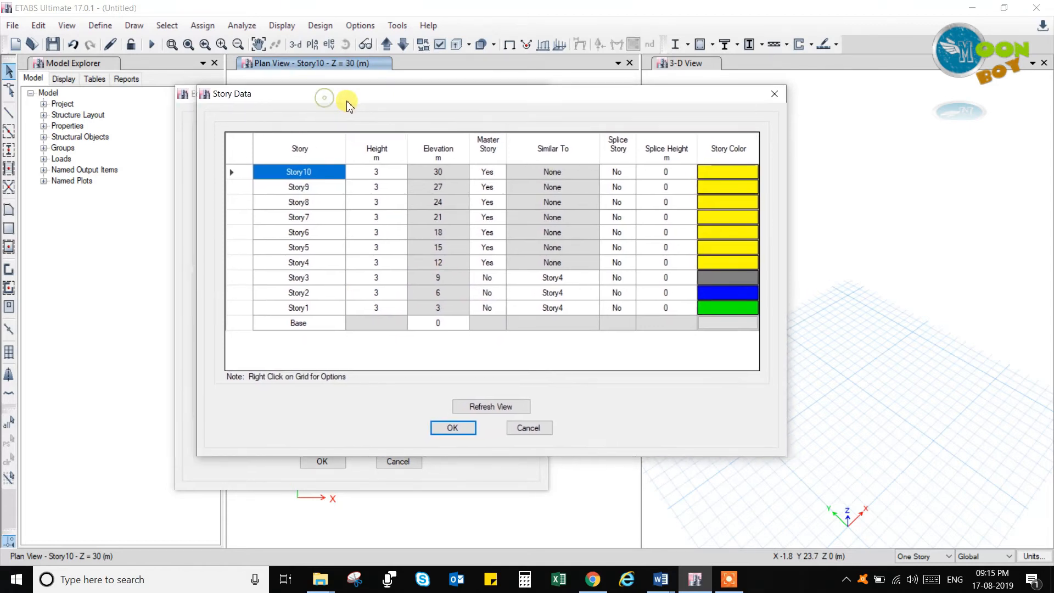
pyautogui.click(306, 331)
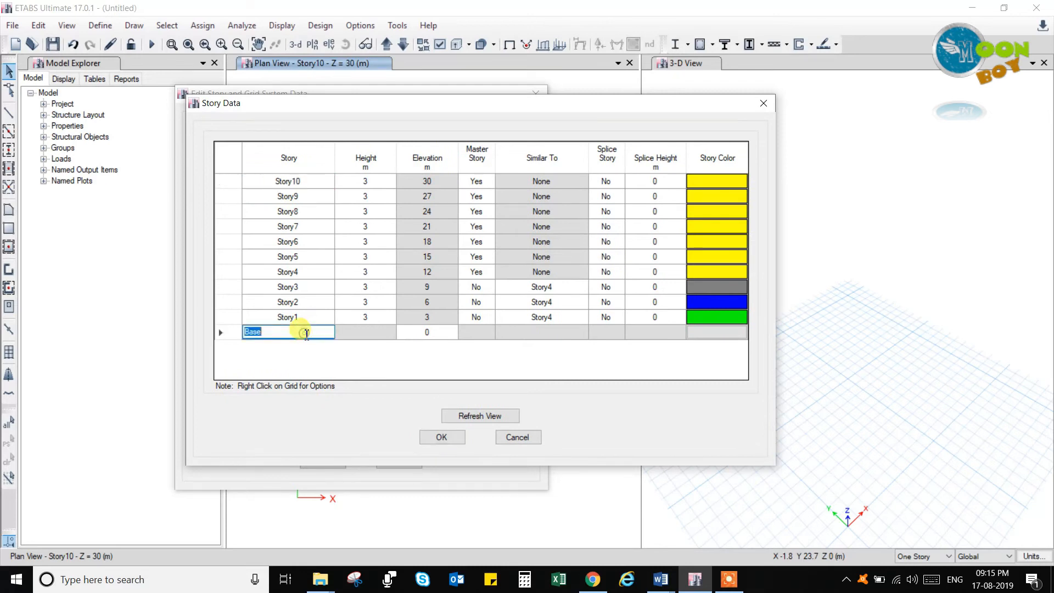
pyautogui.write('Foundation')
pyautogui.click(302, 316)
pyautogui.write('P')
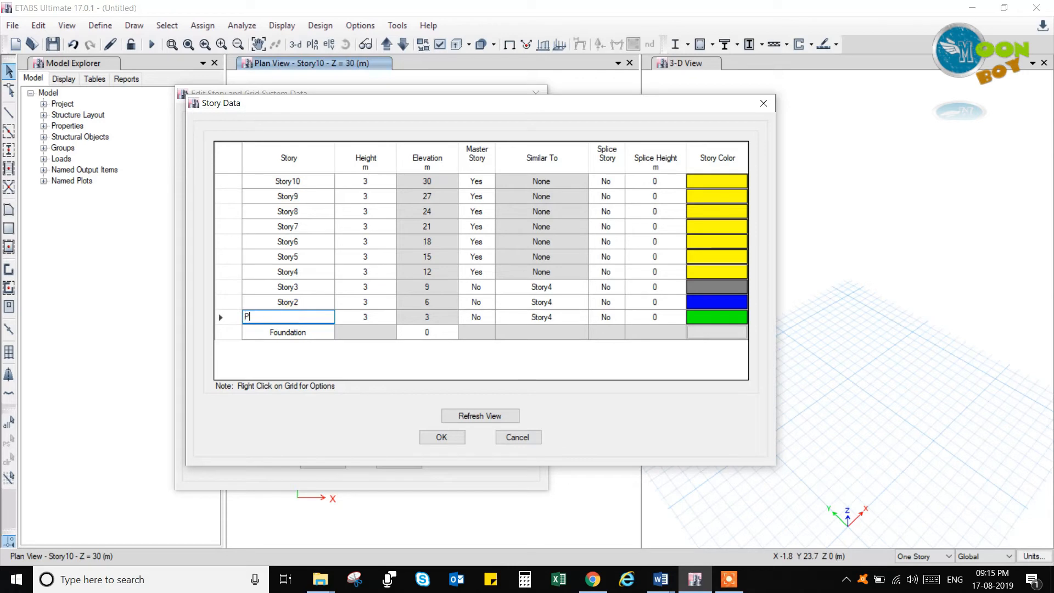
pyautogui.write('linth level')
# Rename Story2 as Cellar Floor and Story3 as GF in the story data table
pyautogui.click(283, 303)
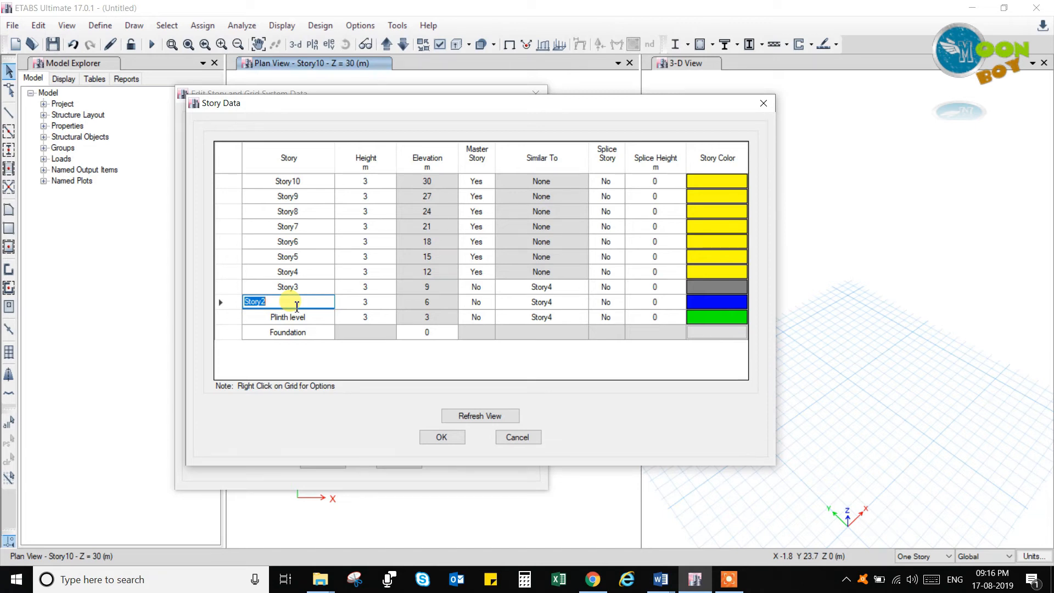
pyautogui.write('Cel')
pyautogui.write('lar Floor')
pyautogui.click(291, 286)
pyautogui.write('GF')
# Rename Story4, Story5 and Story6 as F1, F2 and F3 in the story data table
pyautogui.click(294, 272)
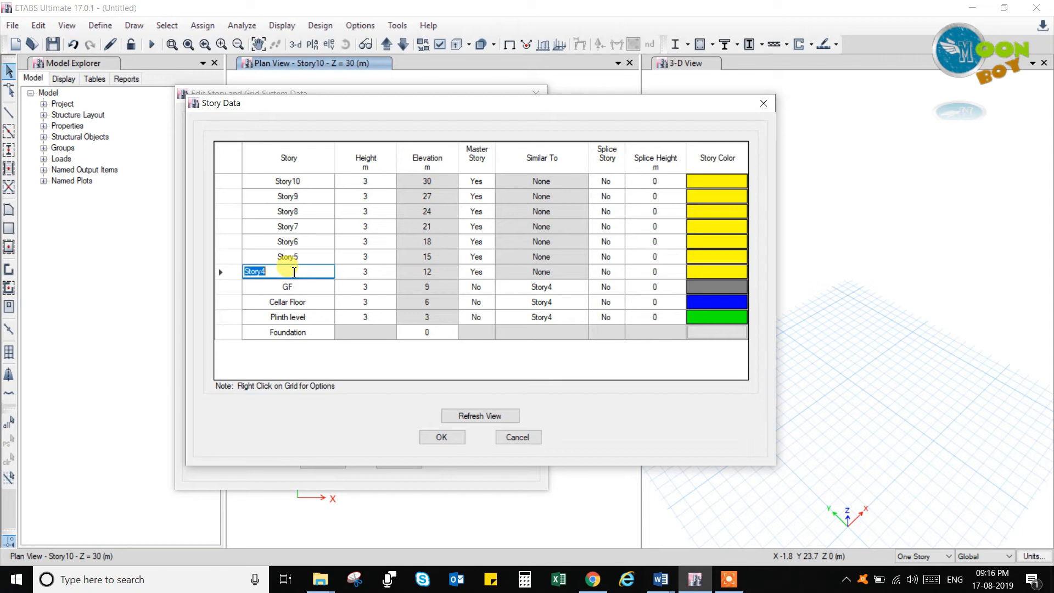
pyautogui.write('F1')
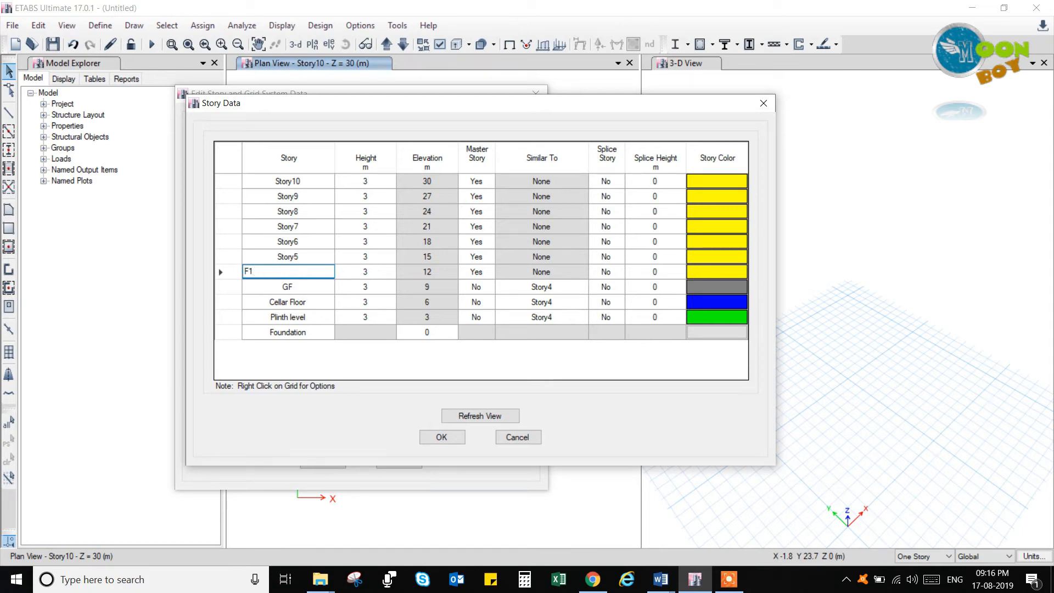
pyautogui.click(296, 256)
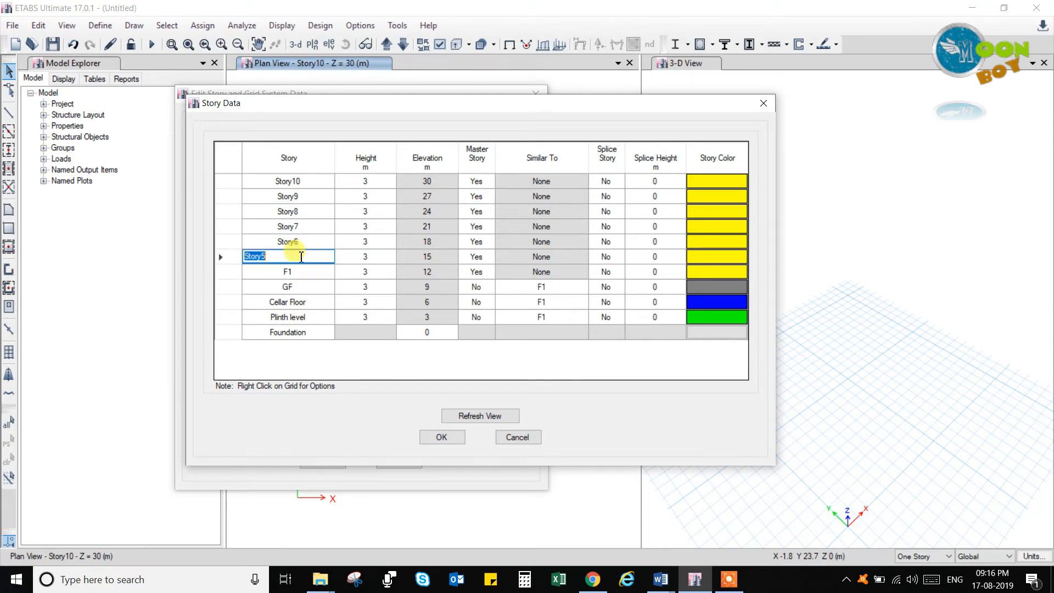
pyautogui.write('F2')
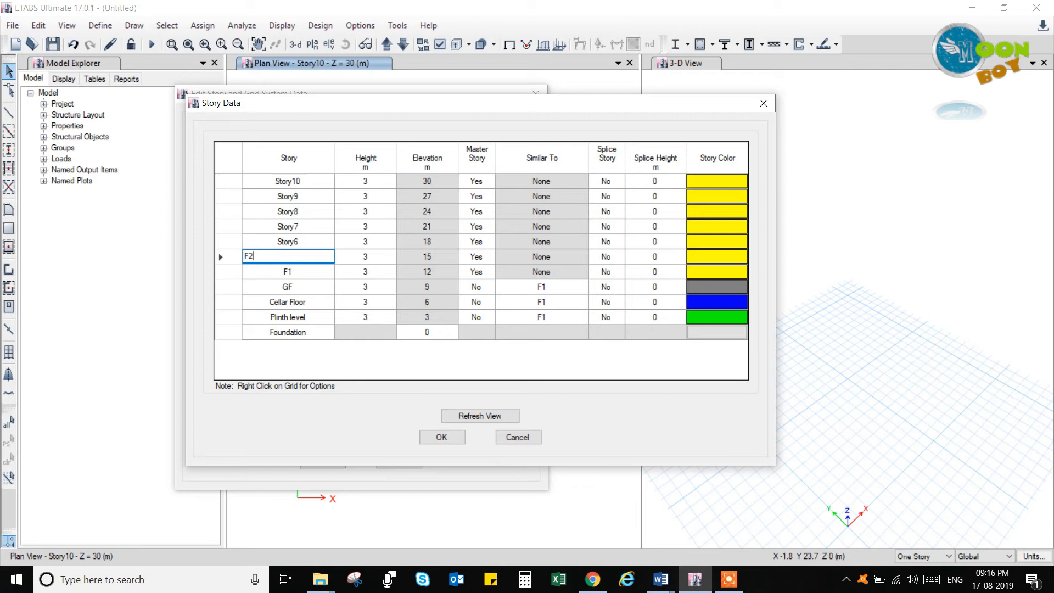
pyautogui.click(307, 240)
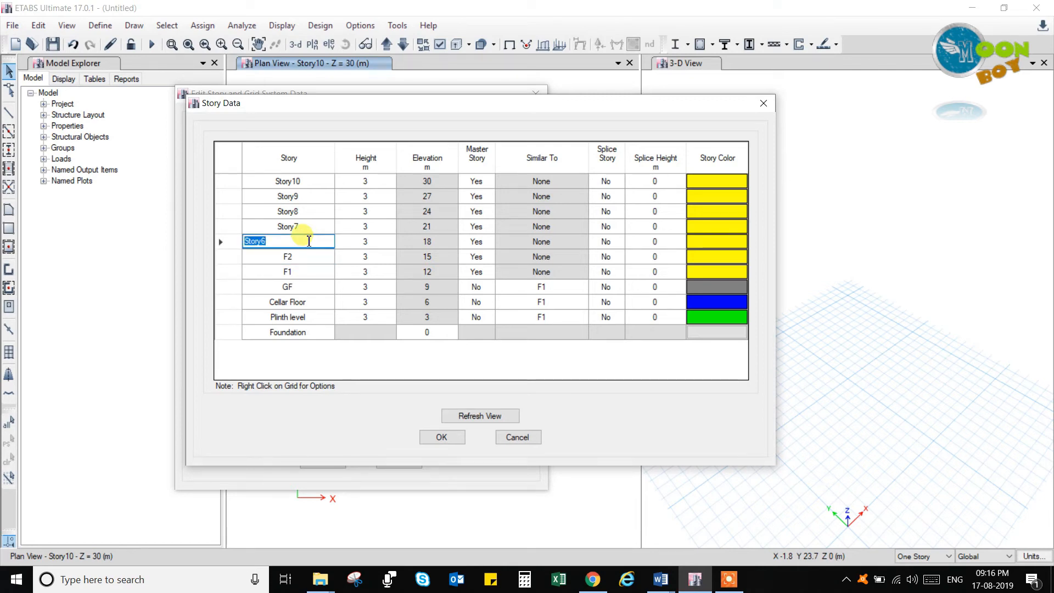
pyautogui.write('F3')
# Rename Story7 as F4 and Story8 as F5 in the story data table
pyautogui.click(312, 226)
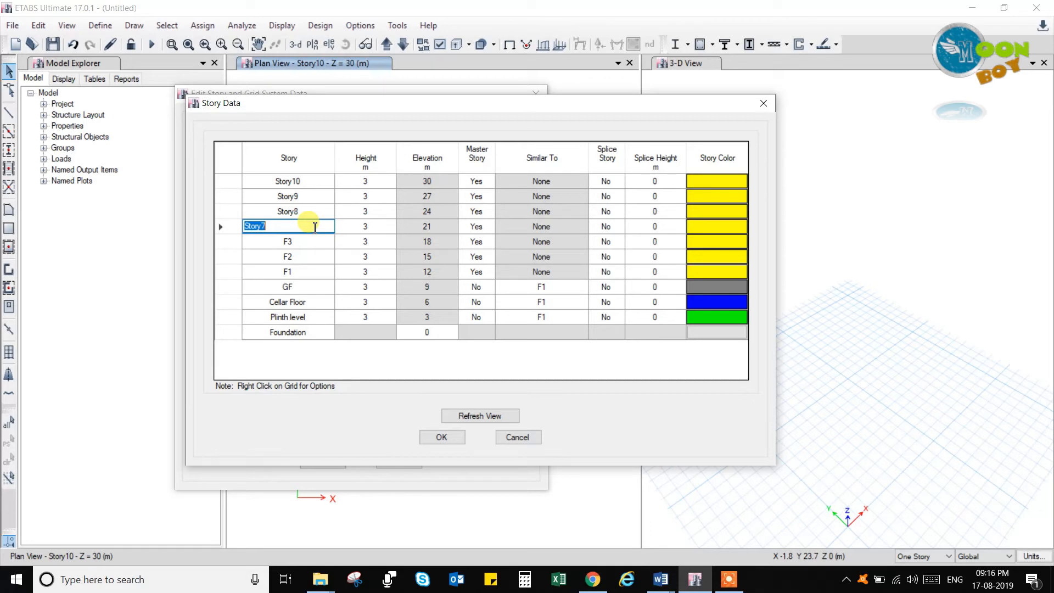
pyautogui.write('f4')
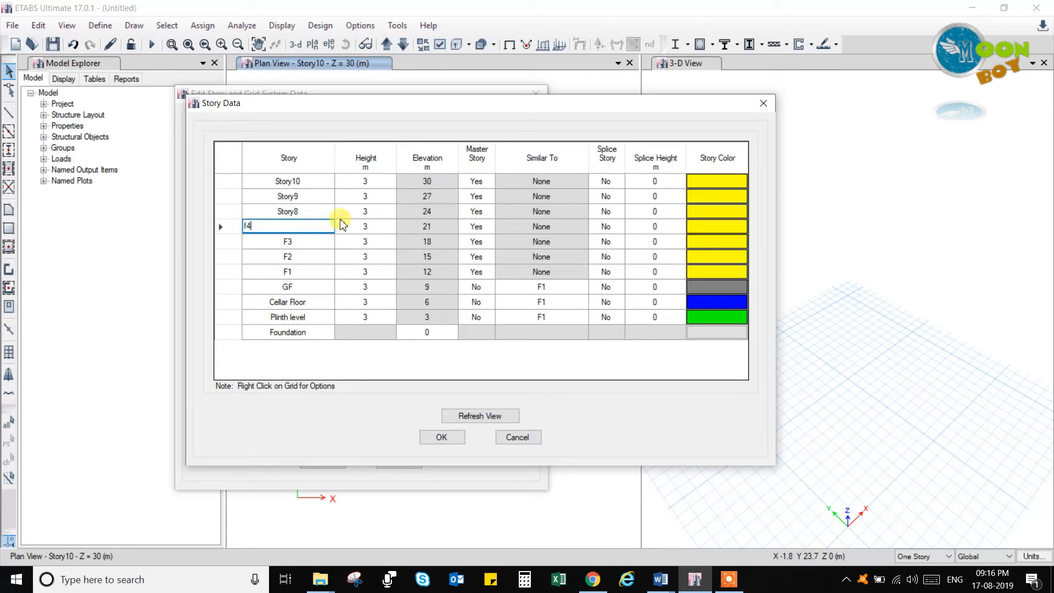
pyautogui.moveTo(265, 224); pyautogui.dragTo(229, 230)
pyautogui.write('F4')
pyautogui.click(279, 211)
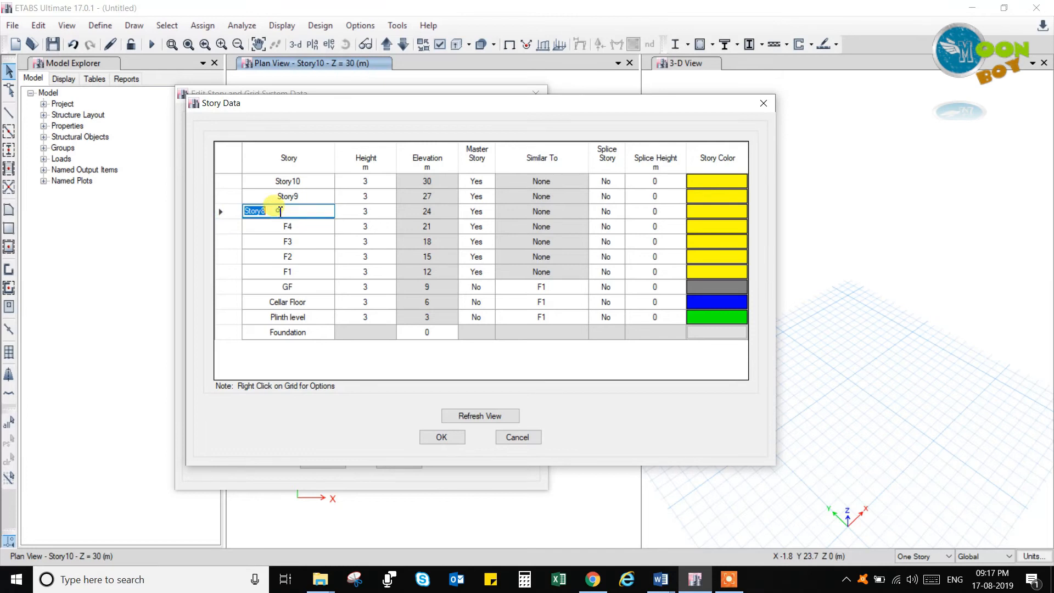
pyautogui.write('F5')
# Rename Story9 as F6 and Story10 as F7 in the story data table
pyautogui.click(299, 196)
pyautogui.write('F')
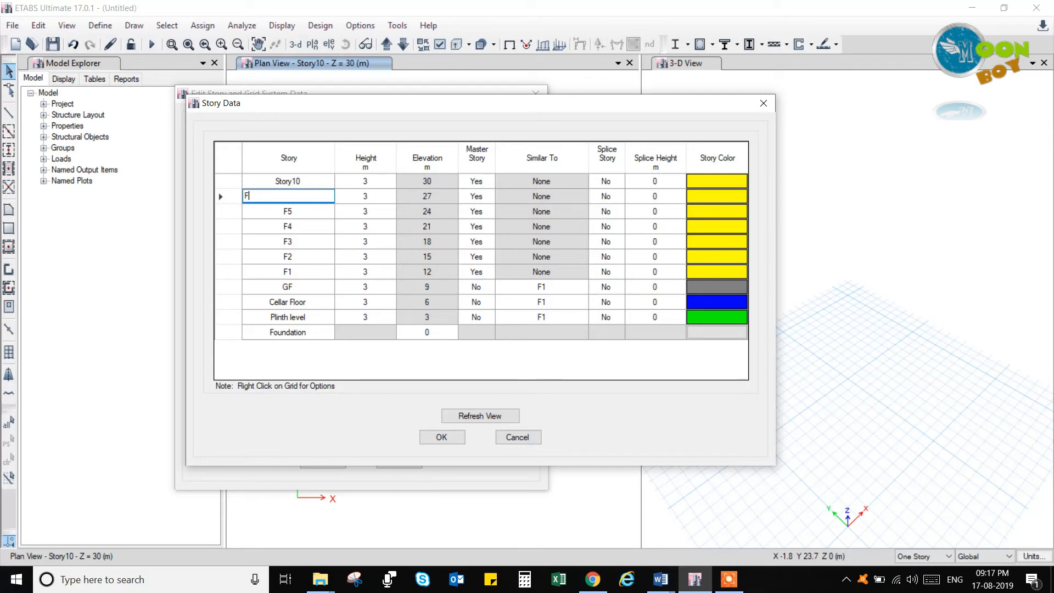
pyautogui.write('6')
pyautogui.click(299, 181)
pyautogui.write('F7')
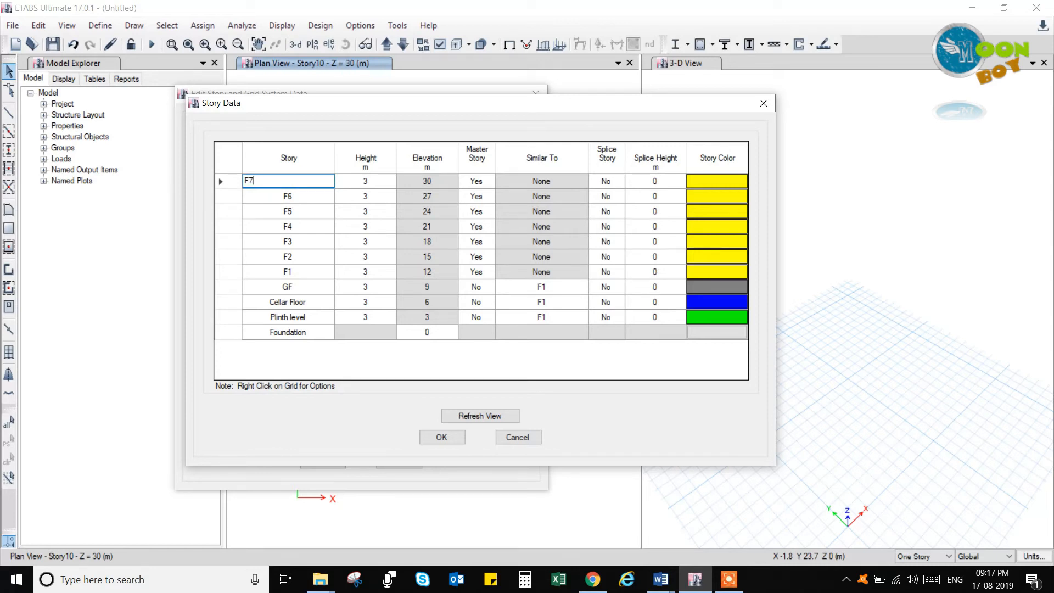
# Review the renamed stories from F6 down to Foundation, along with the Plinth level height and Foundation elevation
pyautogui.click(305, 196)
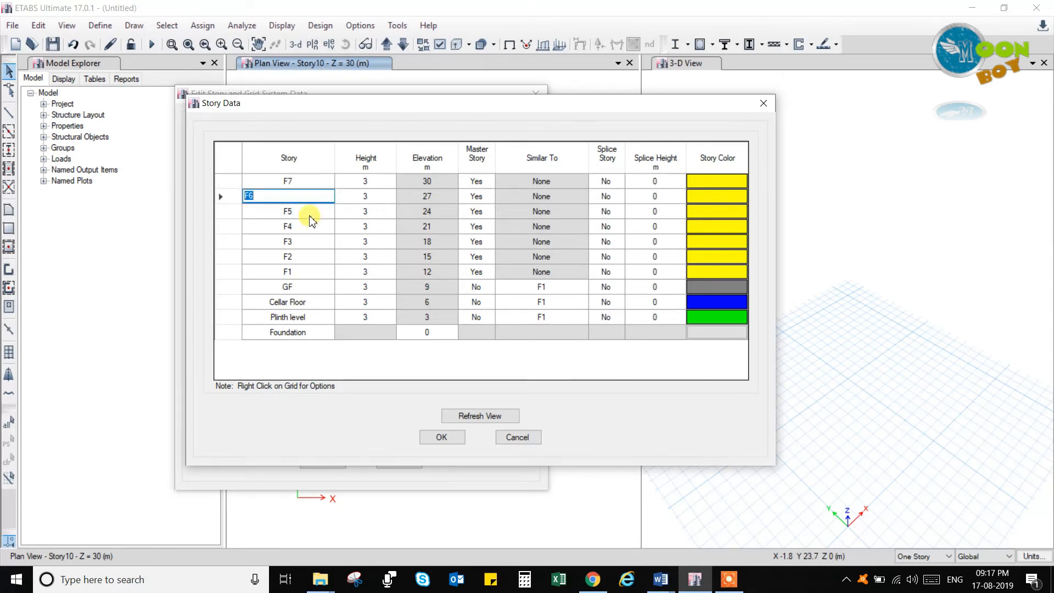
pyautogui.click(309, 213)
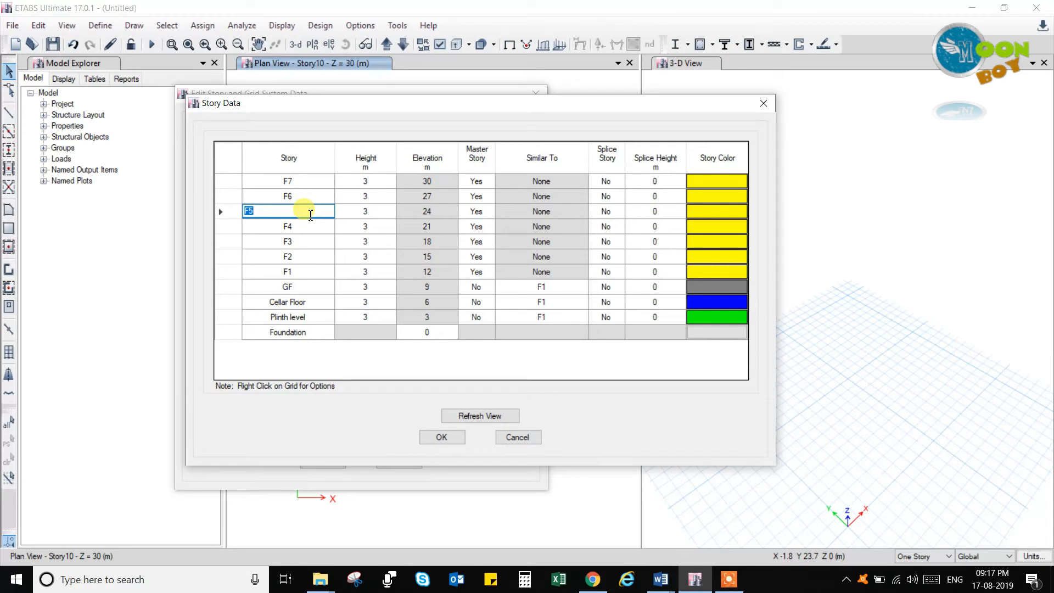
pyautogui.click(302, 241)
pyautogui.click(301, 271)
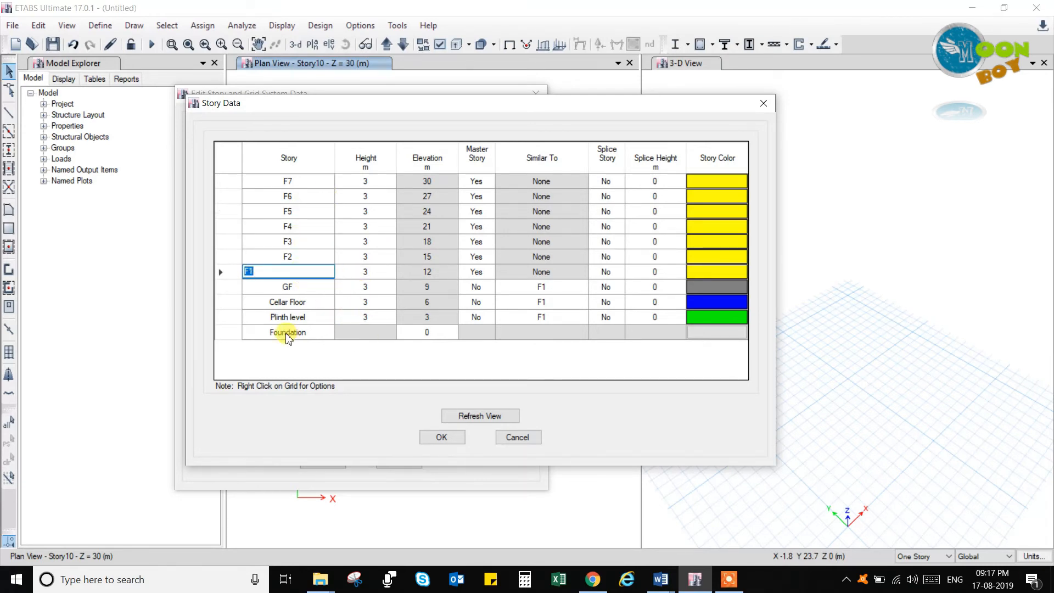
pyautogui.click(363, 318)
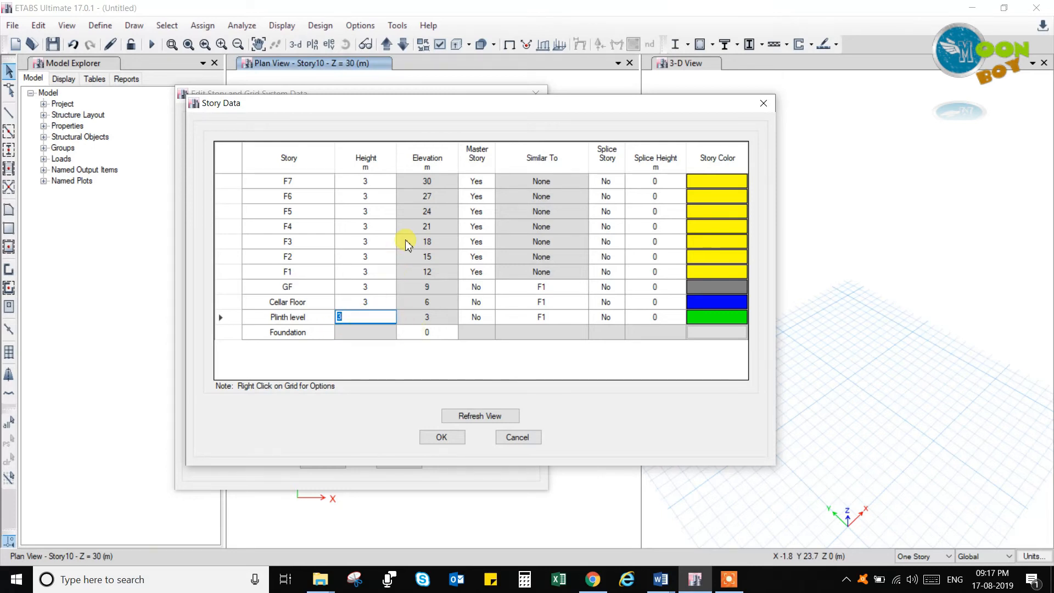
pyautogui.click(291, 332)
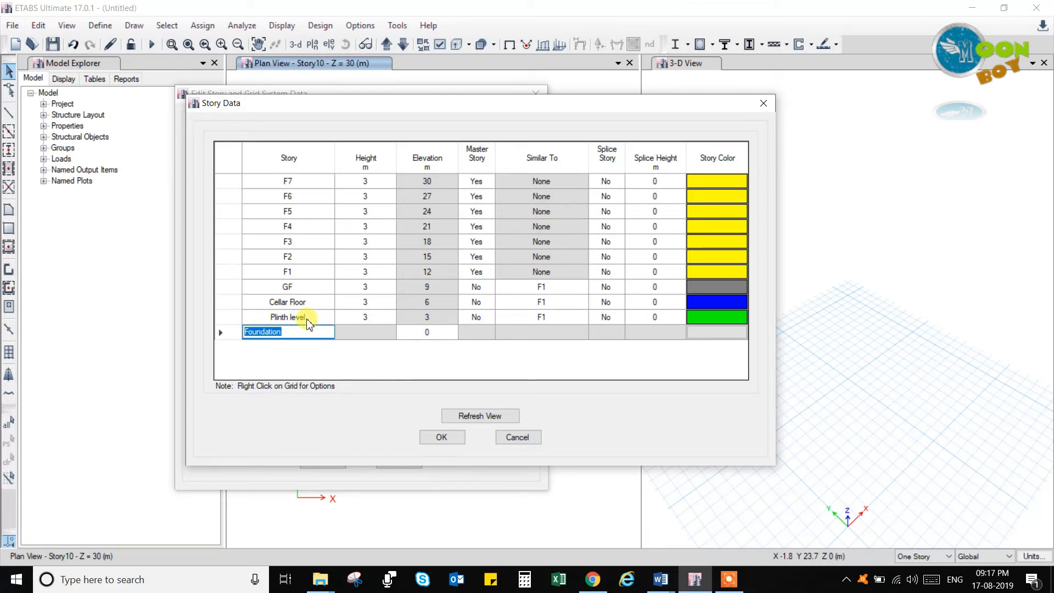
pyautogui.click(308, 321)
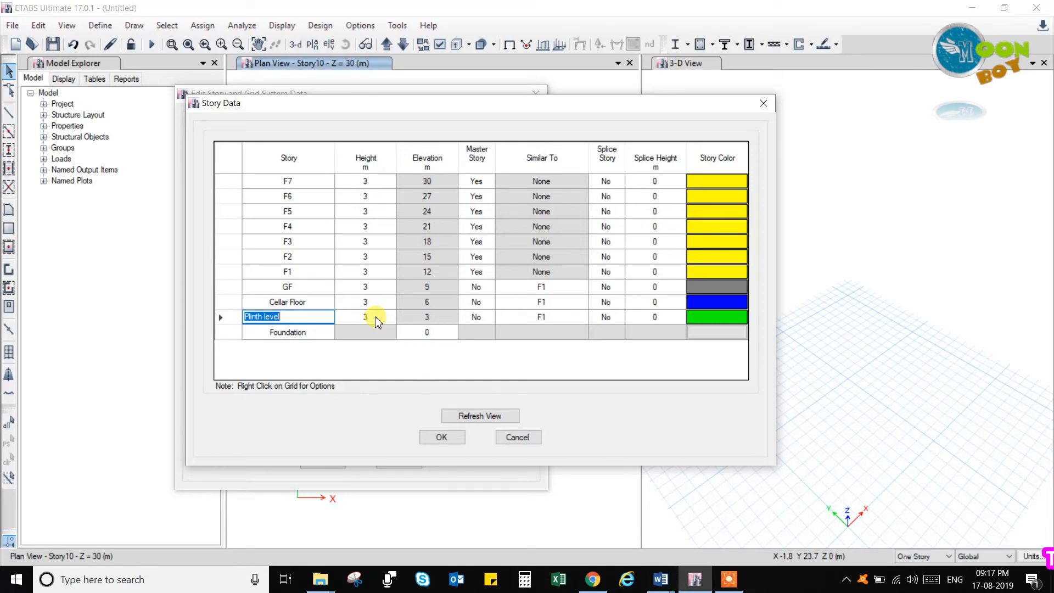
pyautogui.click(427, 335)
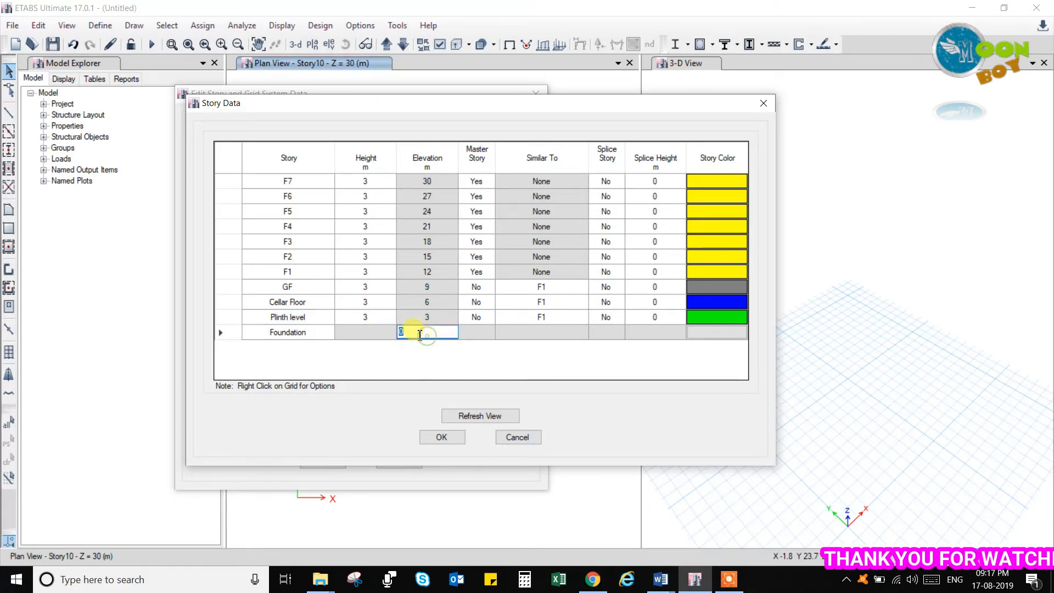
# Set the story height to 2 m for Plinth level and 2.8 m for both Cellar Floor and GF
pyautogui.click(367, 317)
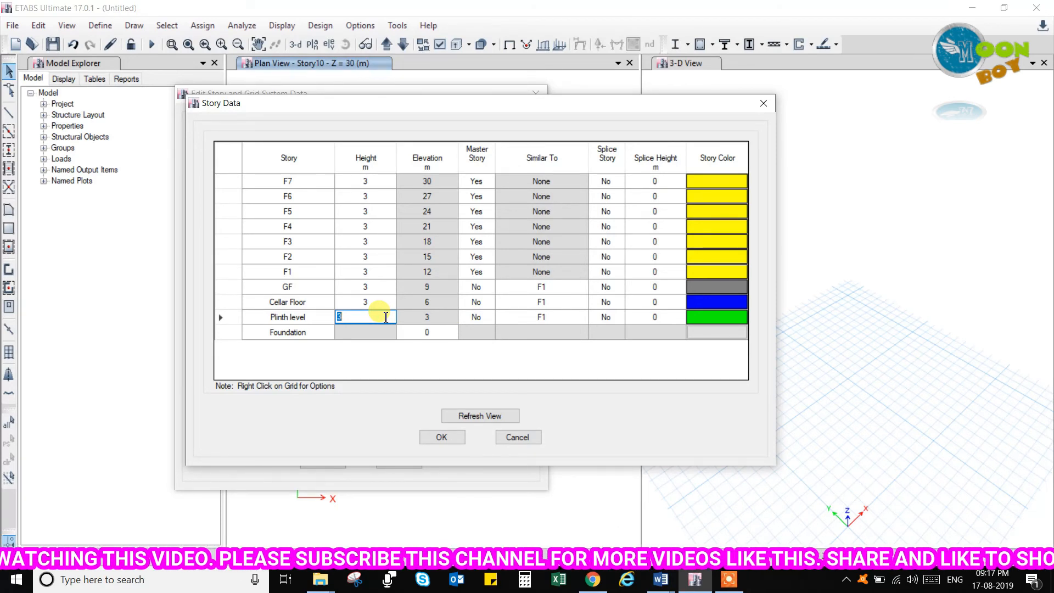
pyautogui.write('2')
pyautogui.click(389, 303)
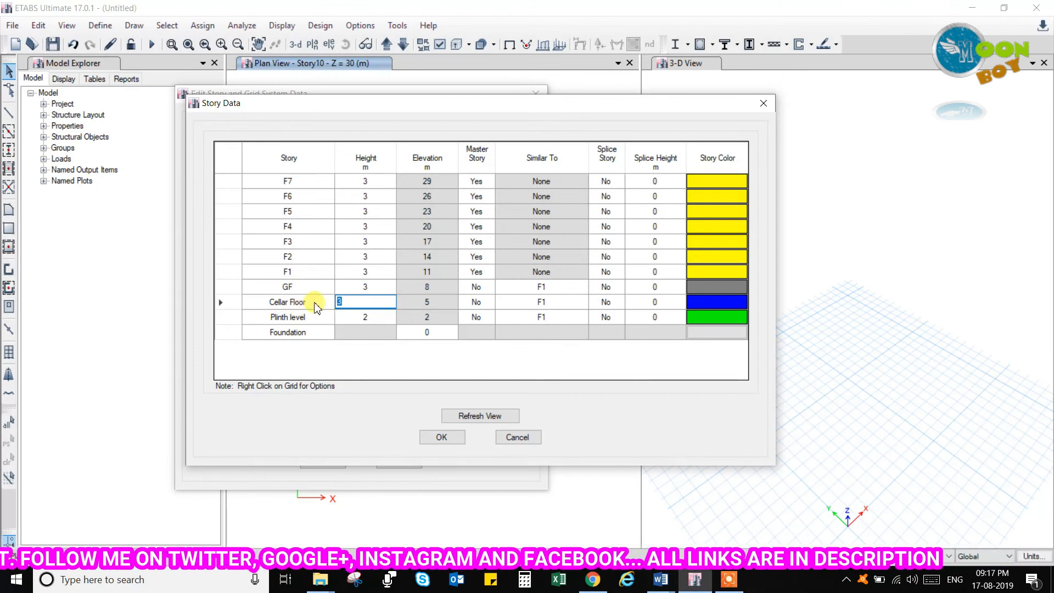
pyautogui.write('0.8')
pyautogui.doubleClick(366, 301)
pyautogui.write('2.8')
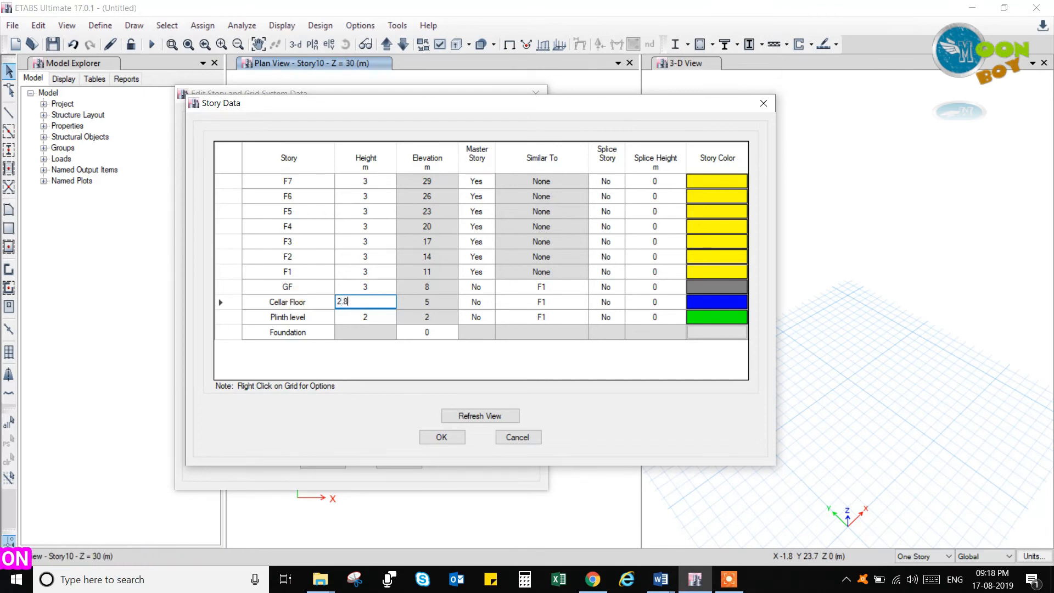
pyautogui.doubleClick(351, 284)
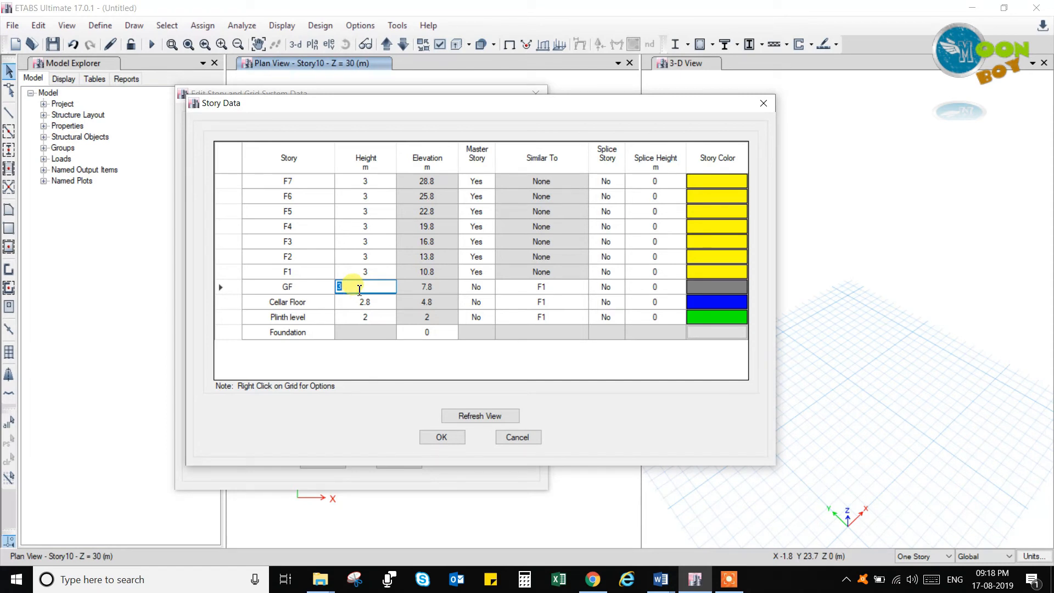
pyautogui.write('2.8')
# Check the heights of stories F1 to F7 and the top elevation in the story data table
pyautogui.click(361, 272)
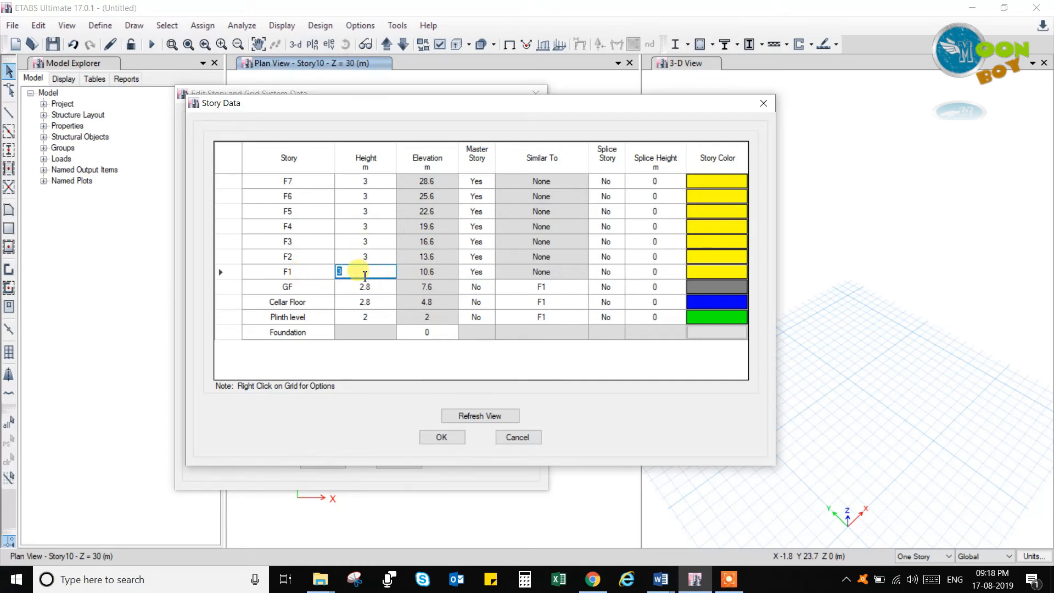
pyautogui.click(372, 257)
pyautogui.click(372, 237)
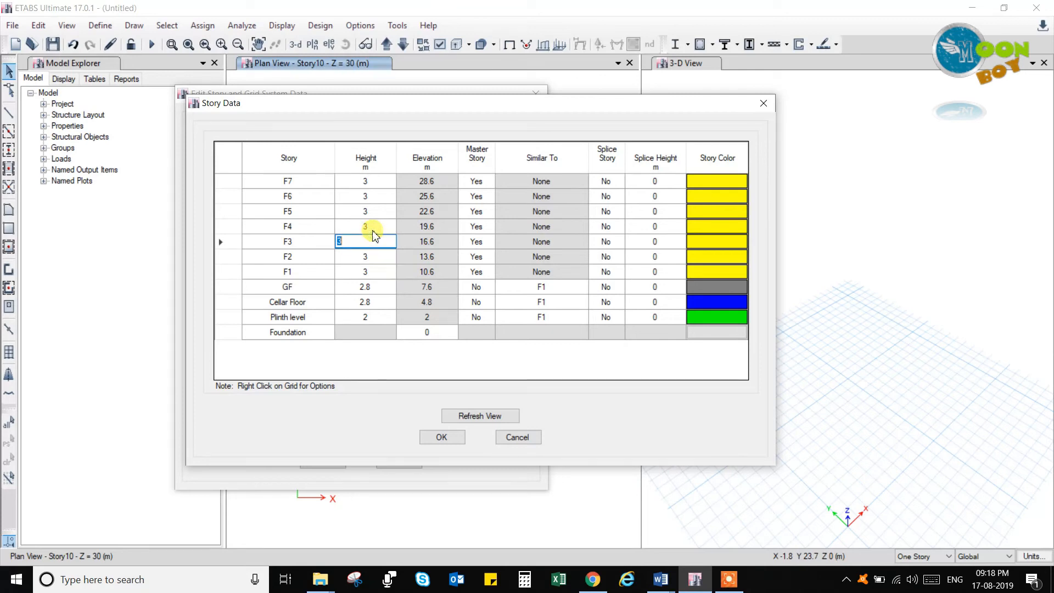
pyautogui.click(372, 272)
pyautogui.click(374, 255)
pyautogui.click(375, 242)
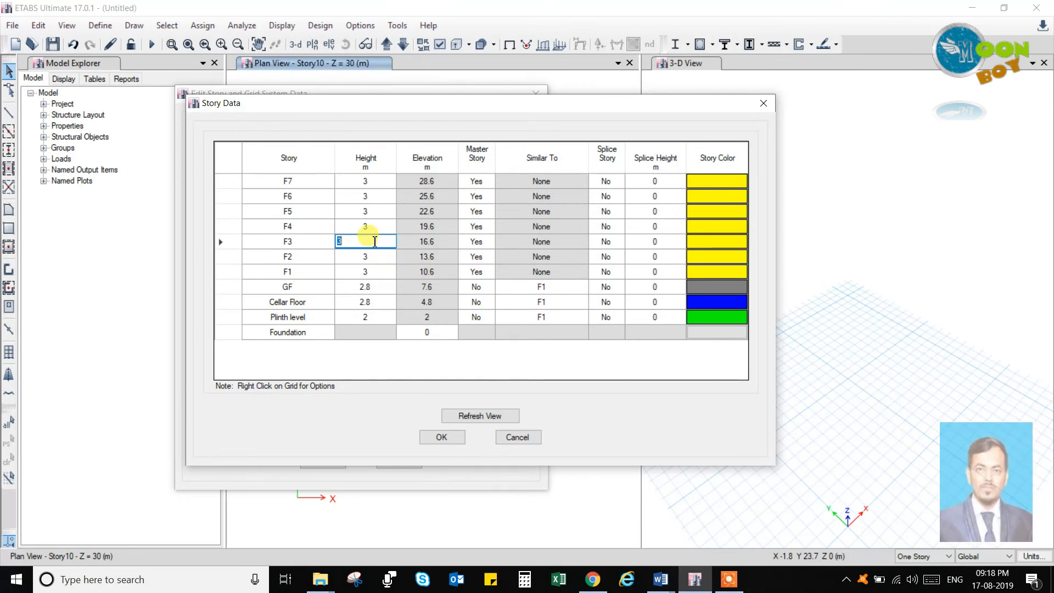
pyautogui.click(373, 181)
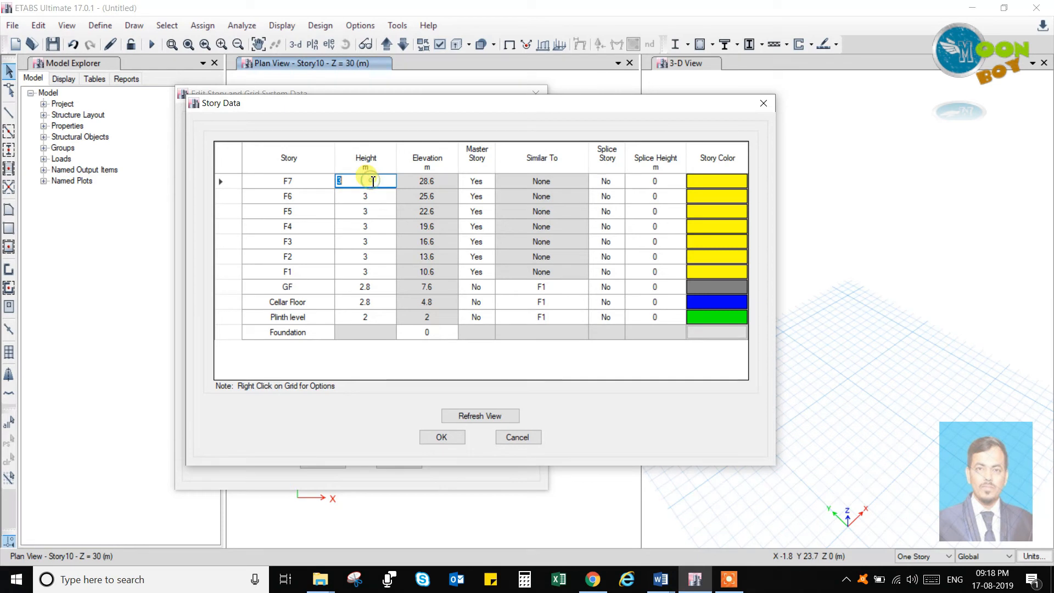
pyautogui.click(437, 182)
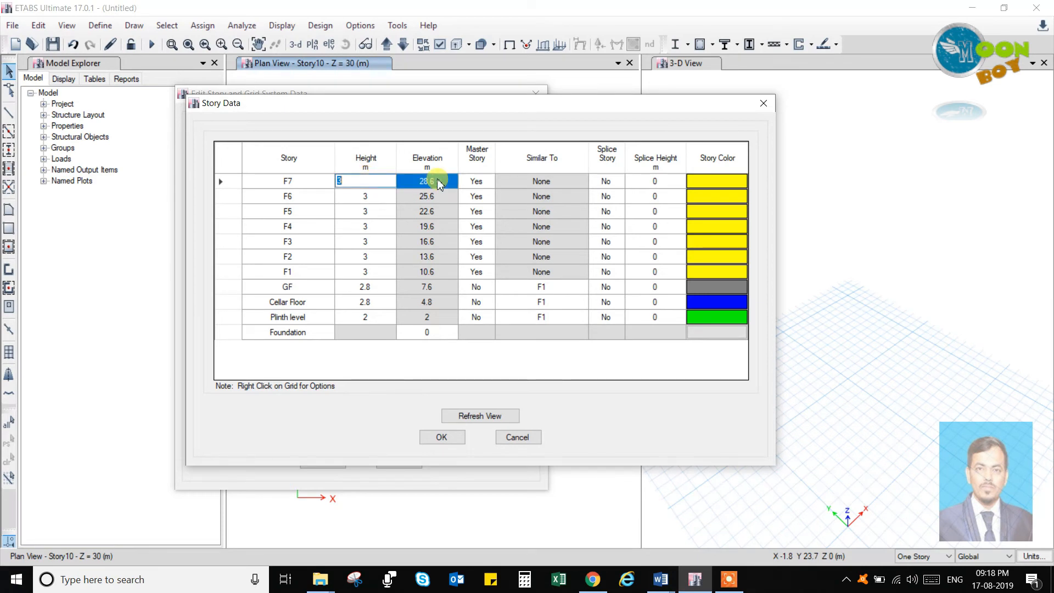
pyautogui.click(365, 196)
pyautogui.click(368, 212)
pyautogui.click(373, 243)
pyautogui.click(371, 256)
pyautogui.click(379, 272)
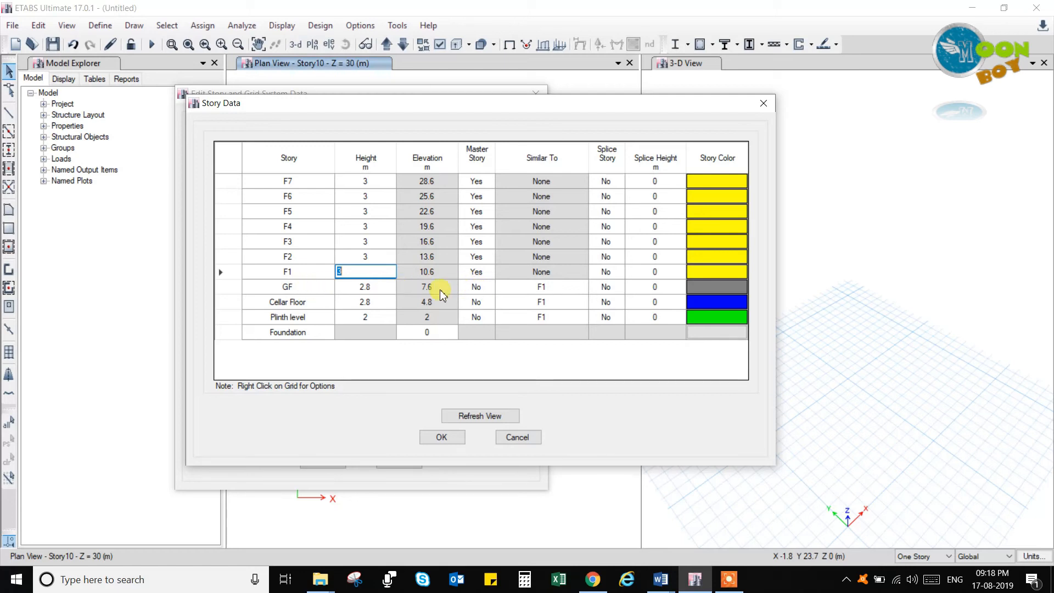
# Make GF a master story by setting its Master Story value to Yes
pyautogui.click(481, 289)
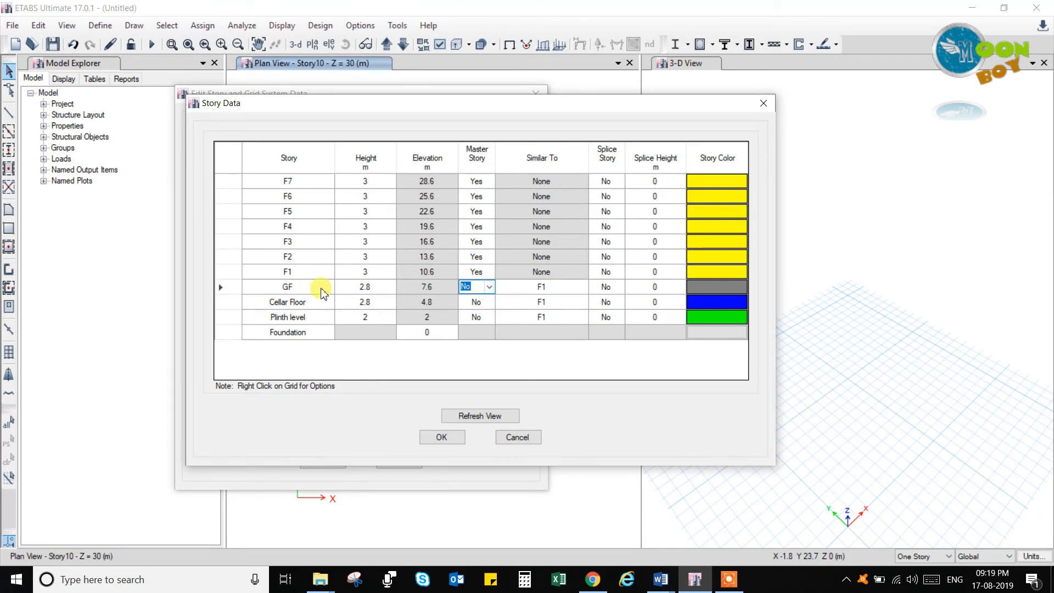
pyautogui.click(489, 288)
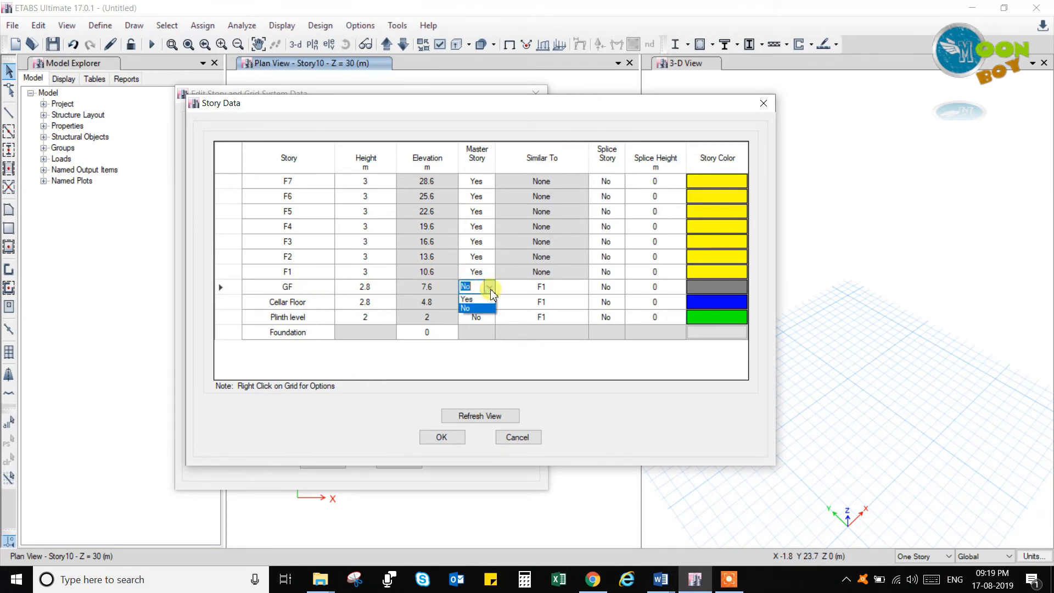
pyautogui.click(486, 295)
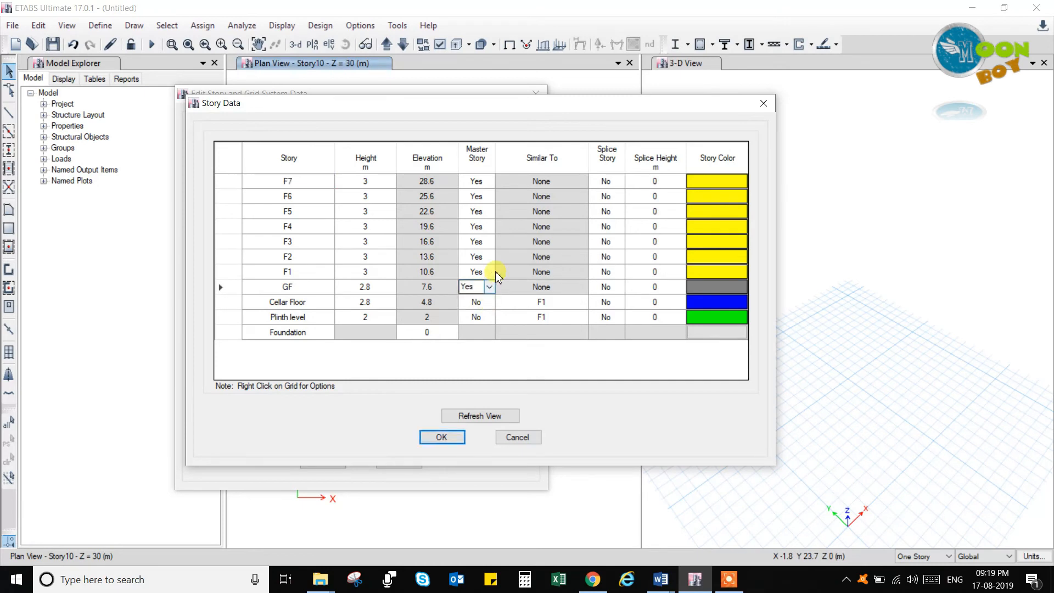
pyautogui.click(487, 185)
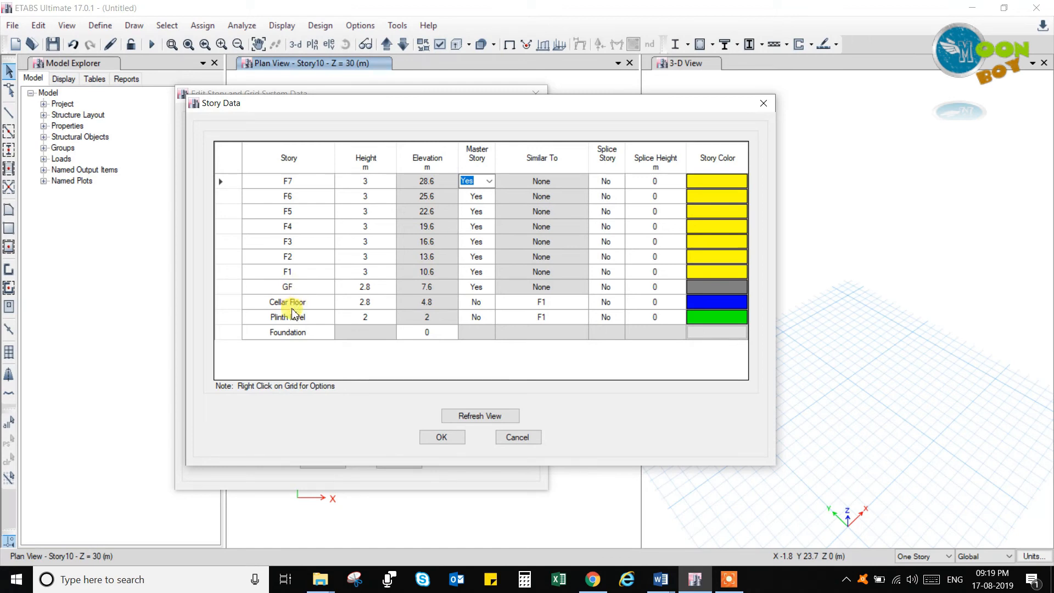
# Set Master Story to No for stories F6, F5 and F4
pyautogui.click(483, 197)
pyautogui.click(488, 197)
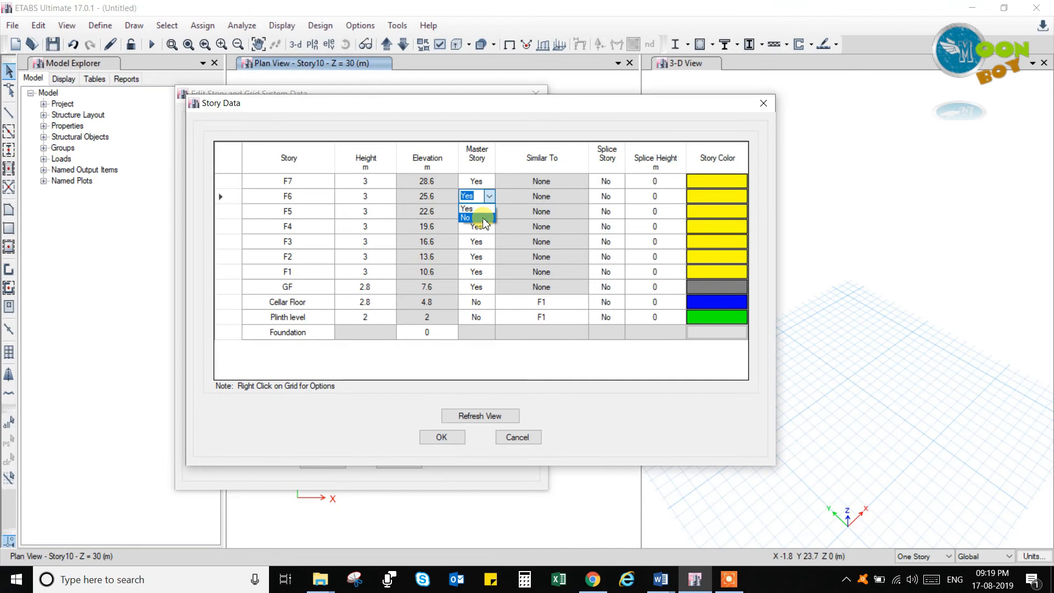
pyautogui.click(478, 217)
pyautogui.click(489, 212)
pyautogui.click(488, 212)
pyautogui.click(479, 233)
pyautogui.click(490, 228)
pyautogui.click(489, 227)
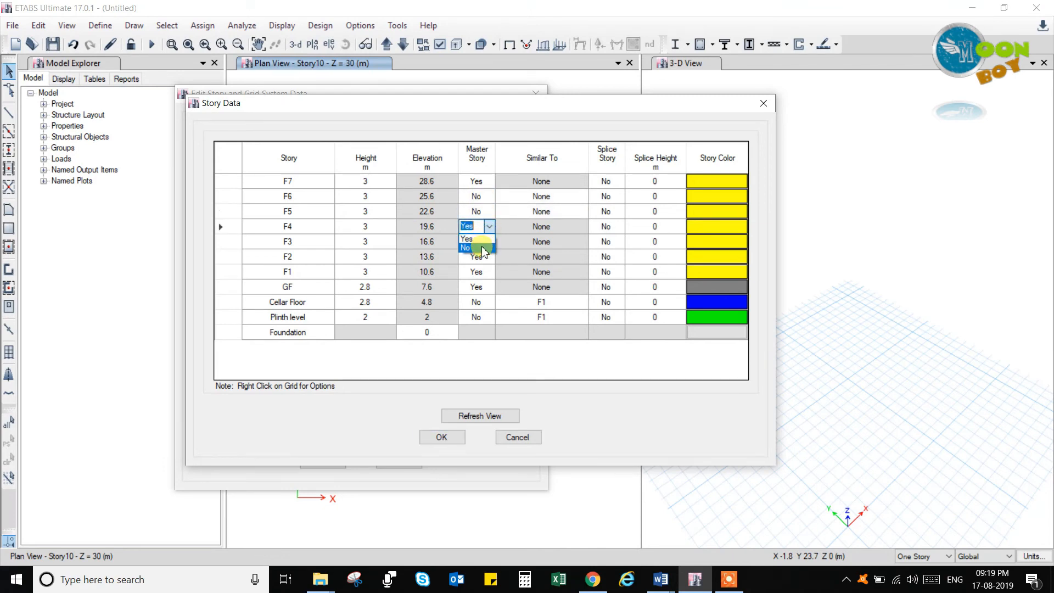
pyautogui.click(479, 247)
# Set Master Story to No for stories F3, F2 and F1
pyautogui.click(488, 243)
pyautogui.click(489, 245)
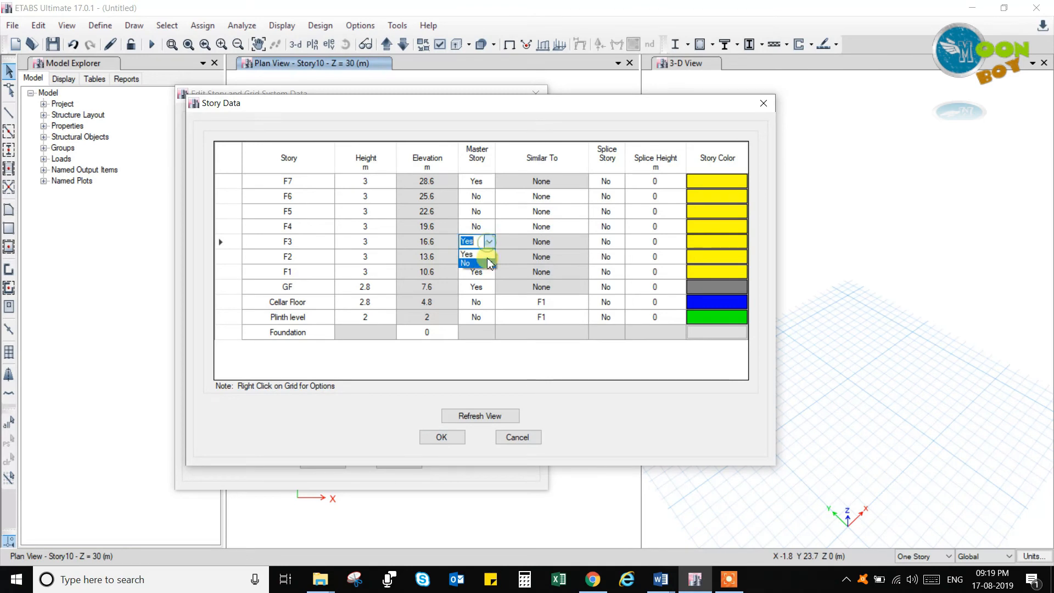
pyautogui.click(479, 262)
pyautogui.click(490, 258)
pyautogui.click(490, 258)
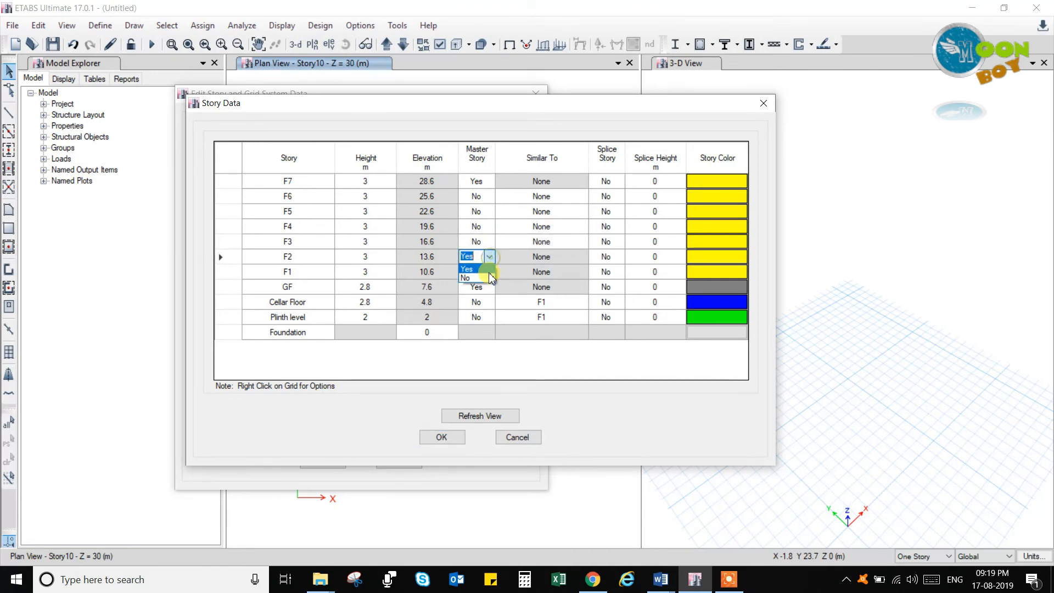
pyautogui.click(479, 277)
pyautogui.click(490, 273)
pyautogui.click(490, 272)
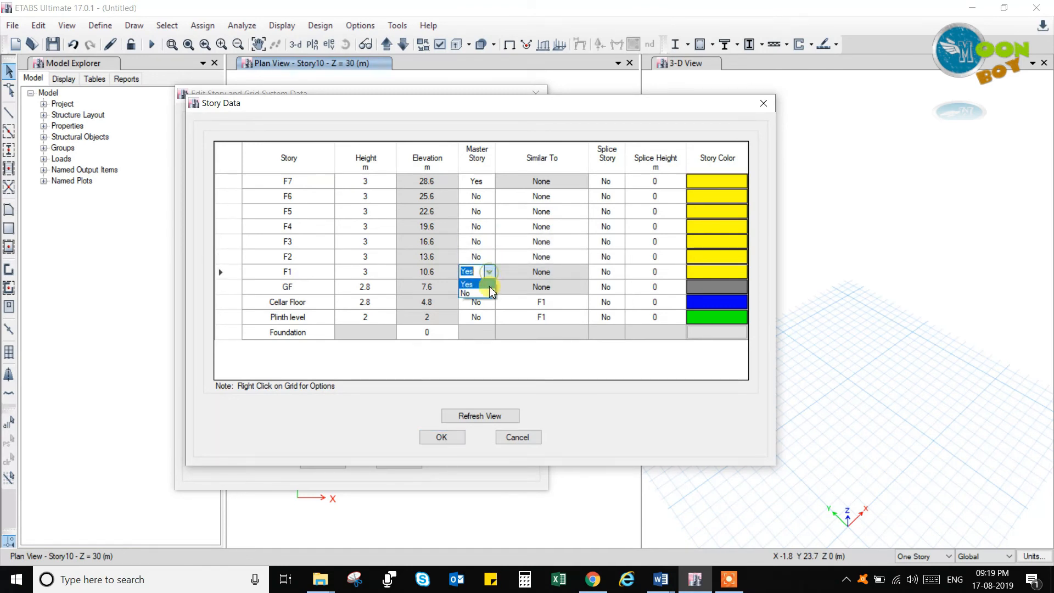
pyautogui.click(480, 292)
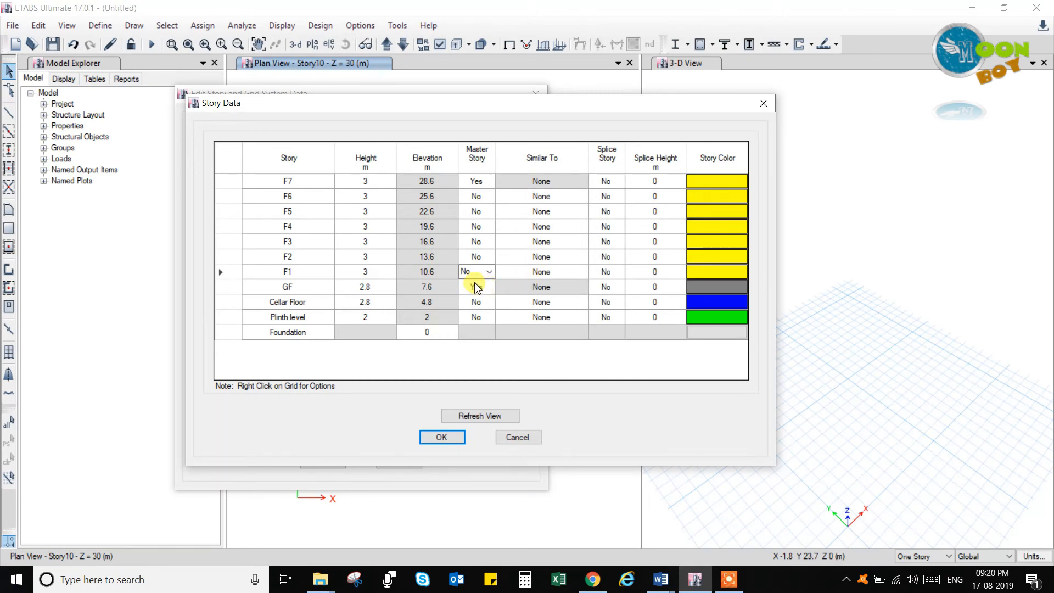
# Set story F6 as similar to master story F7
pyautogui.click(540, 211)
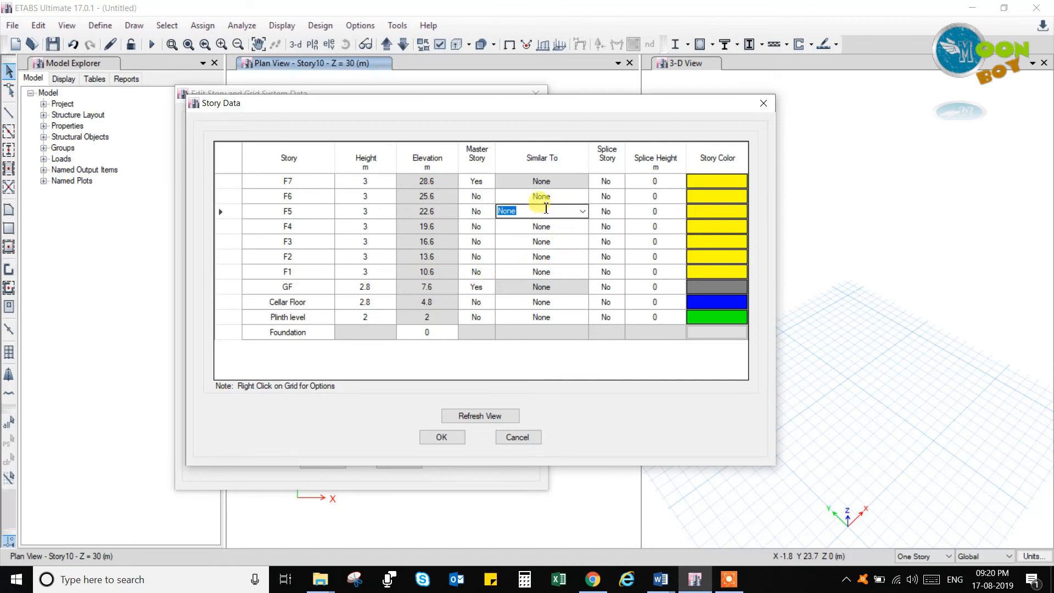
pyautogui.click(550, 196)
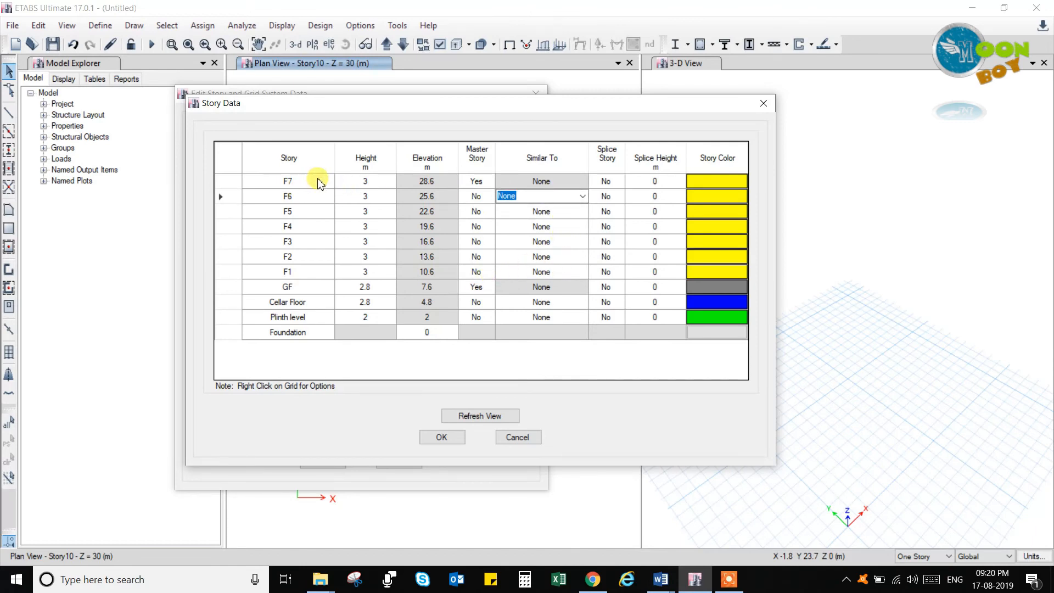
pyautogui.click(581, 196)
pyautogui.click(546, 219)
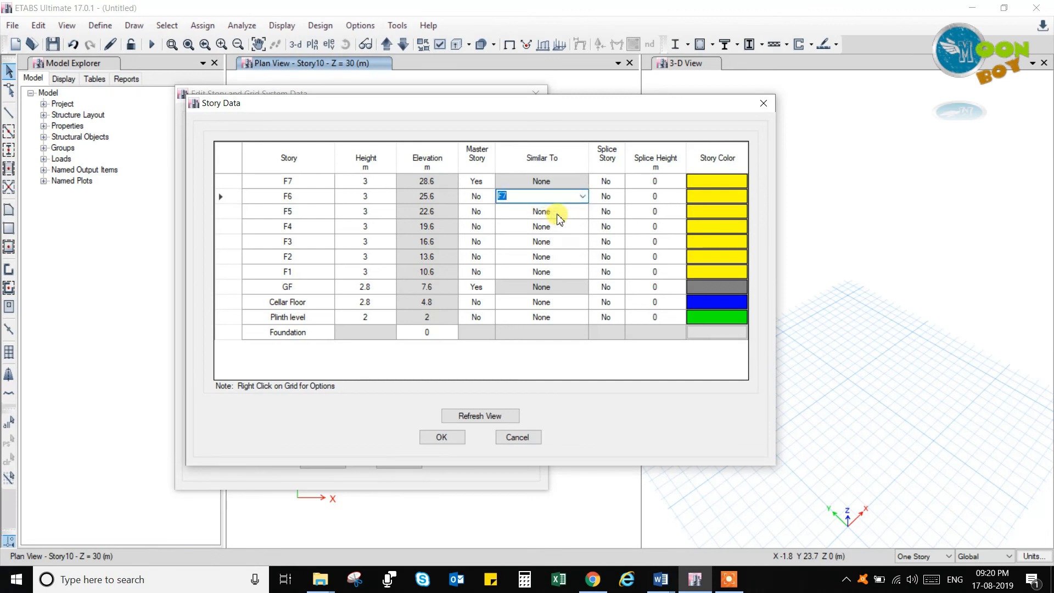
# Set stories F5 and F4 as similar to master story F7
pyautogui.click(568, 212)
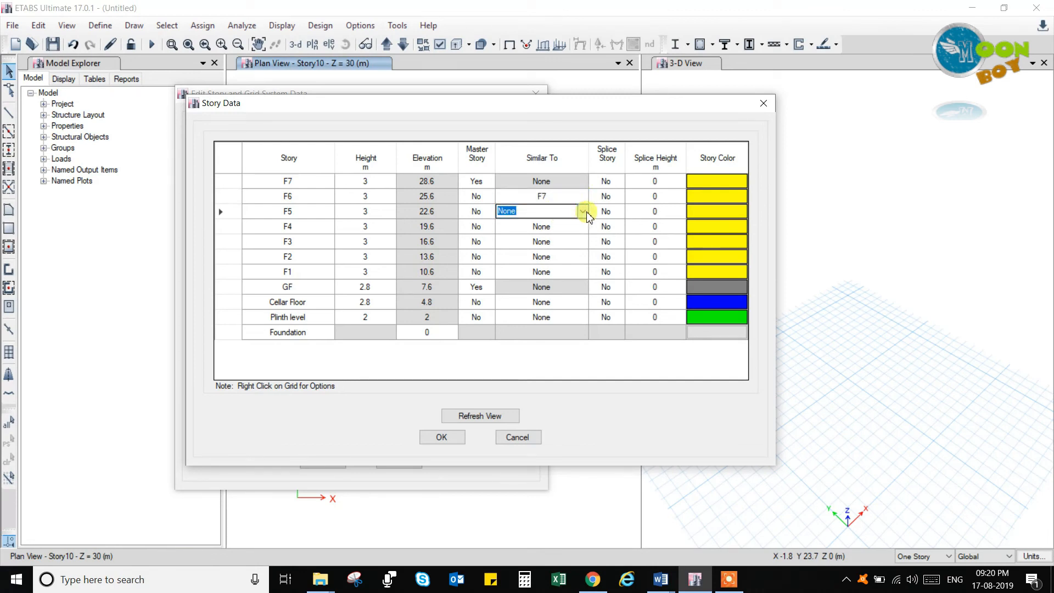
pyautogui.click(583, 211)
pyautogui.click(560, 231)
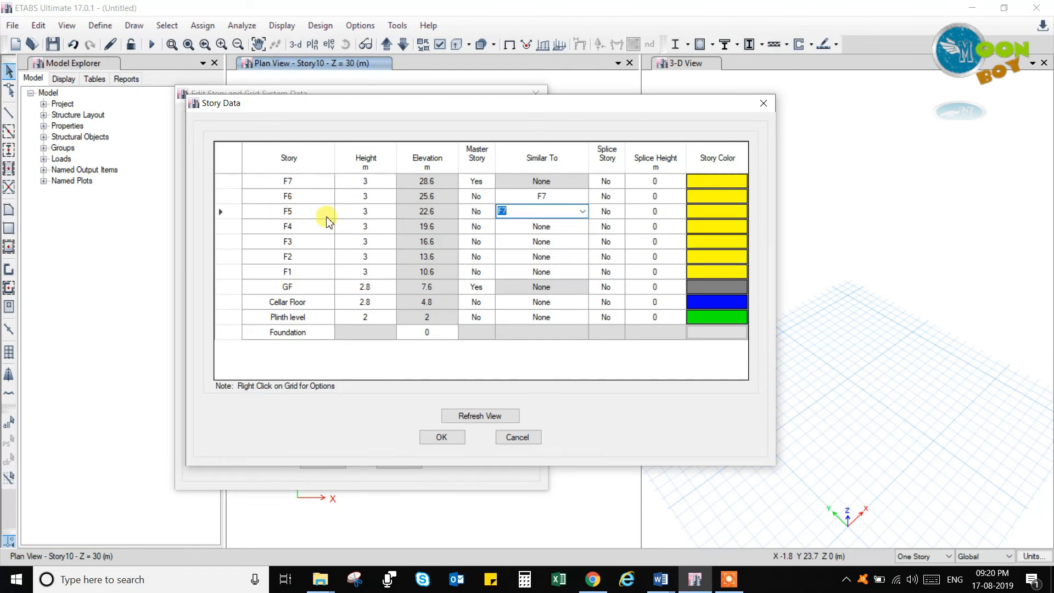
pyautogui.click(584, 226)
pyautogui.click(585, 227)
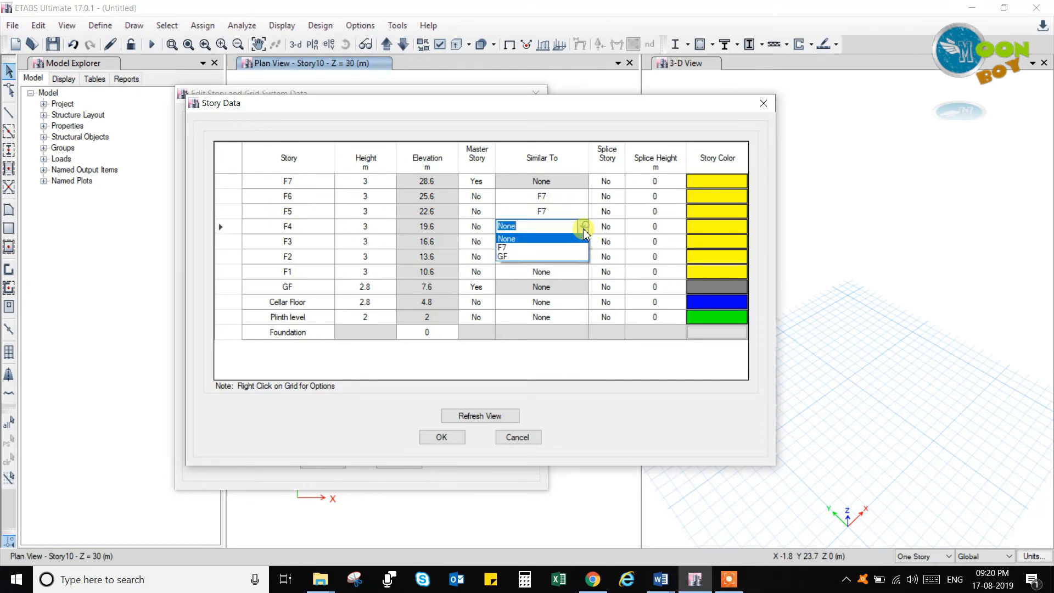
pyautogui.click(532, 252)
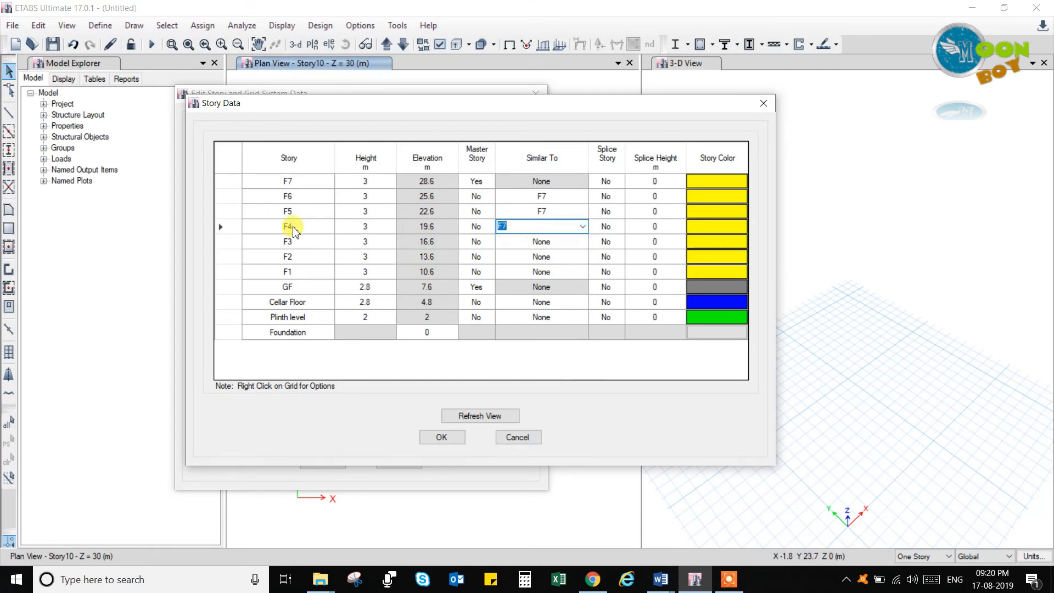
# Set stories F3, F2 and F1 as similar to master story F7
pyautogui.click(575, 244)
pyautogui.click(581, 242)
pyautogui.click(506, 266)
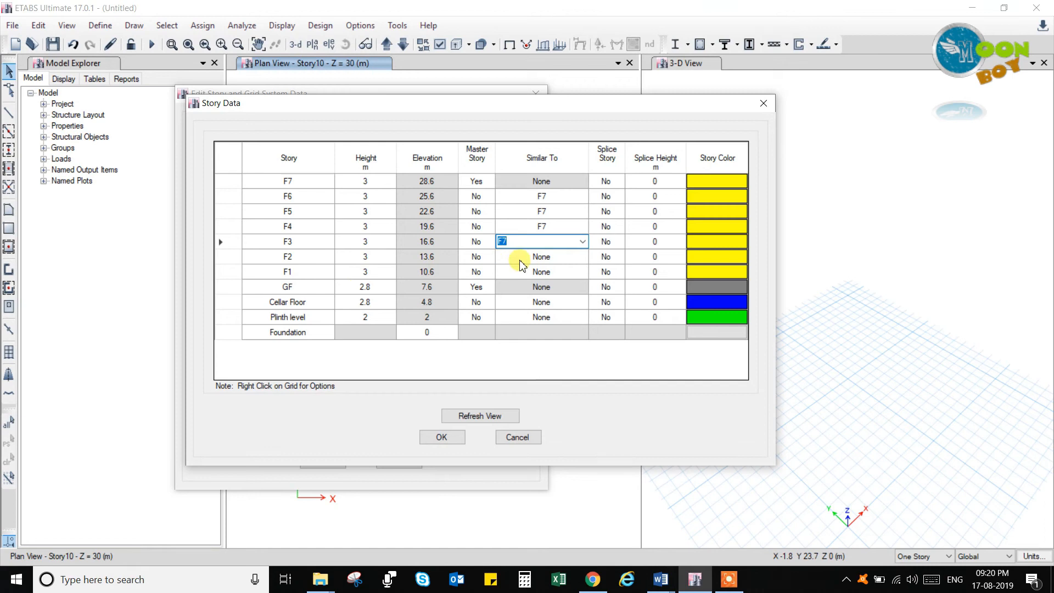
pyautogui.click(557, 269)
pyautogui.click(558, 258)
pyautogui.click(580, 256)
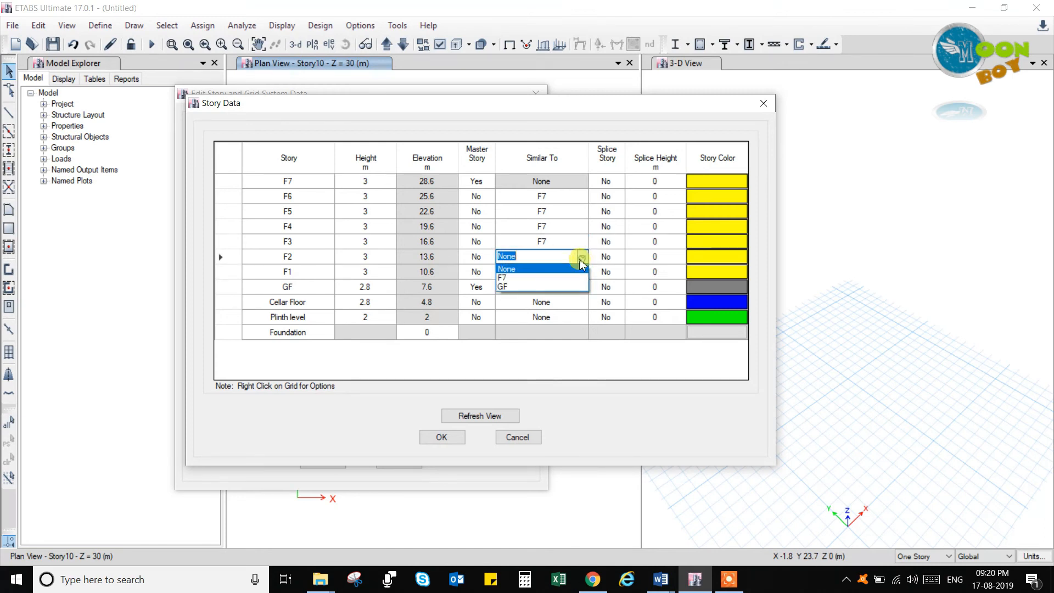
pyautogui.click(544, 278)
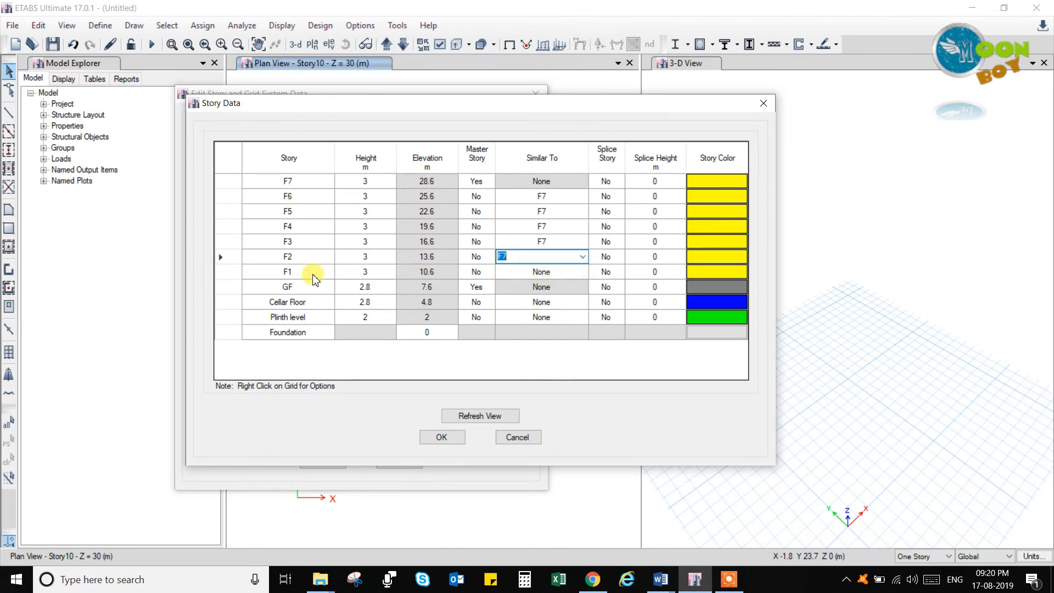
pyautogui.click(535, 272)
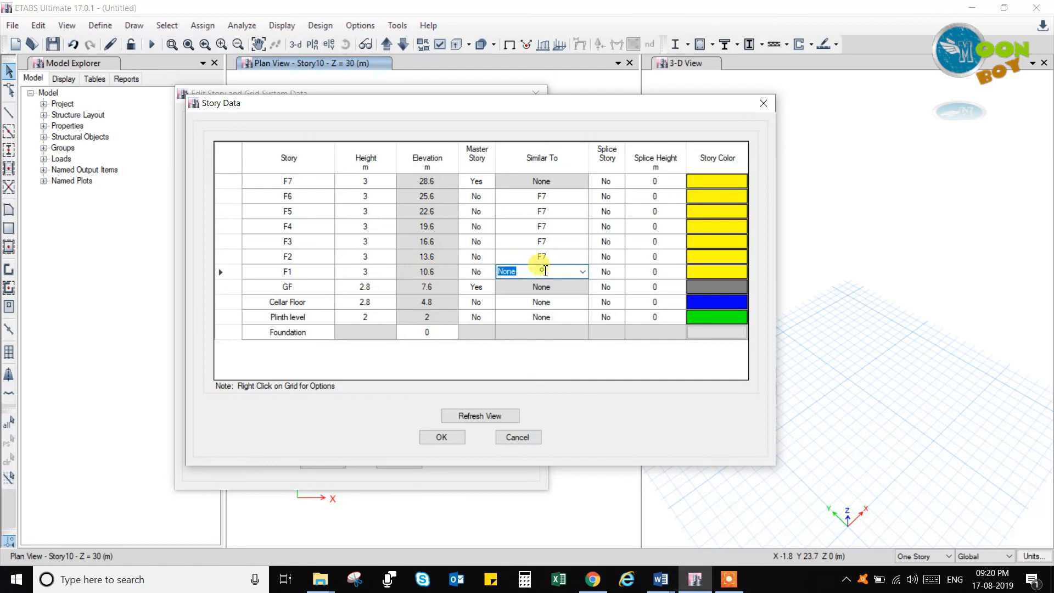
pyautogui.click(582, 271)
pyautogui.click(547, 293)
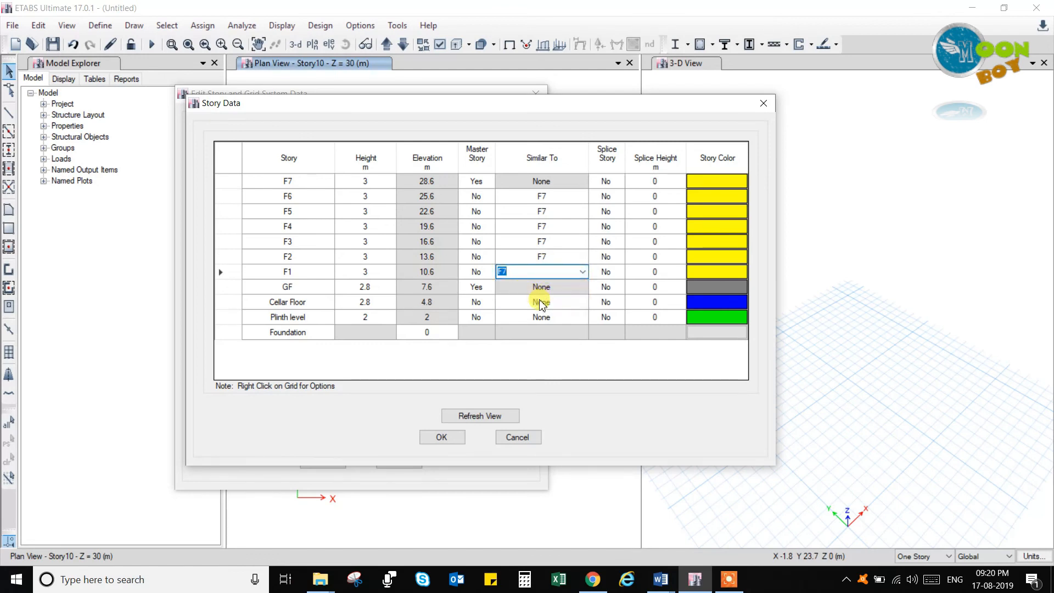
# Set the Cellar Floor story as similar to master story GF
pyautogui.click(540, 288)
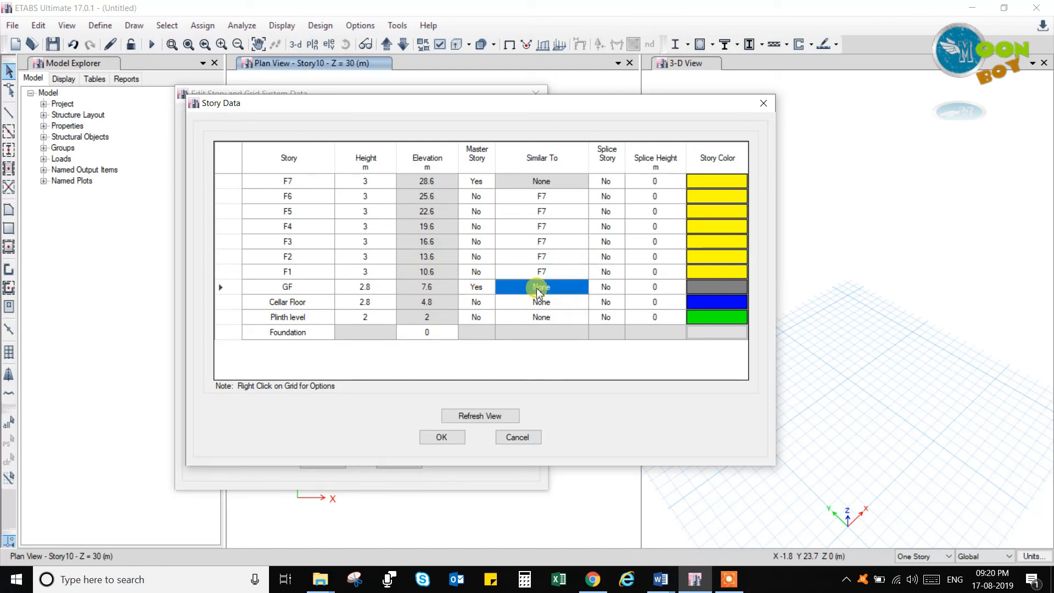
pyautogui.click(540, 303)
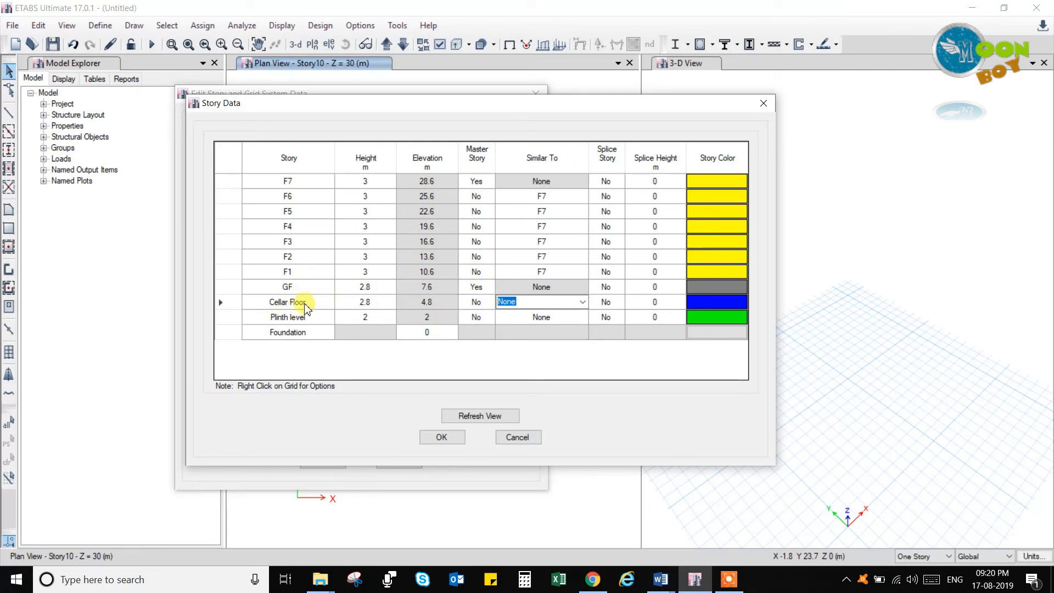
pyautogui.click(581, 302)
pyautogui.click(534, 331)
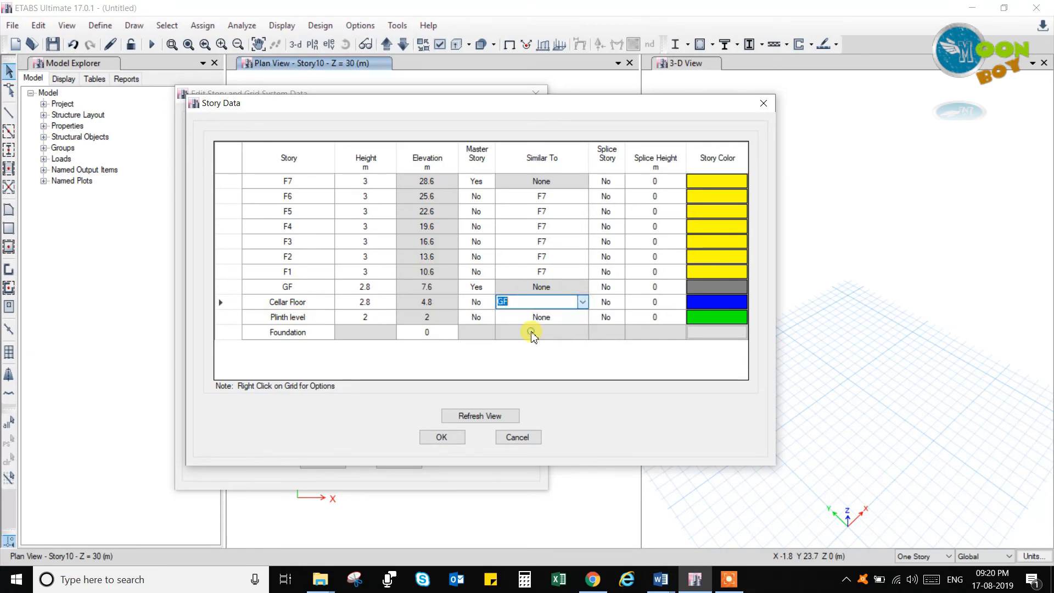
pyautogui.click(530, 318)
pyautogui.click(537, 322)
pyautogui.click(539, 320)
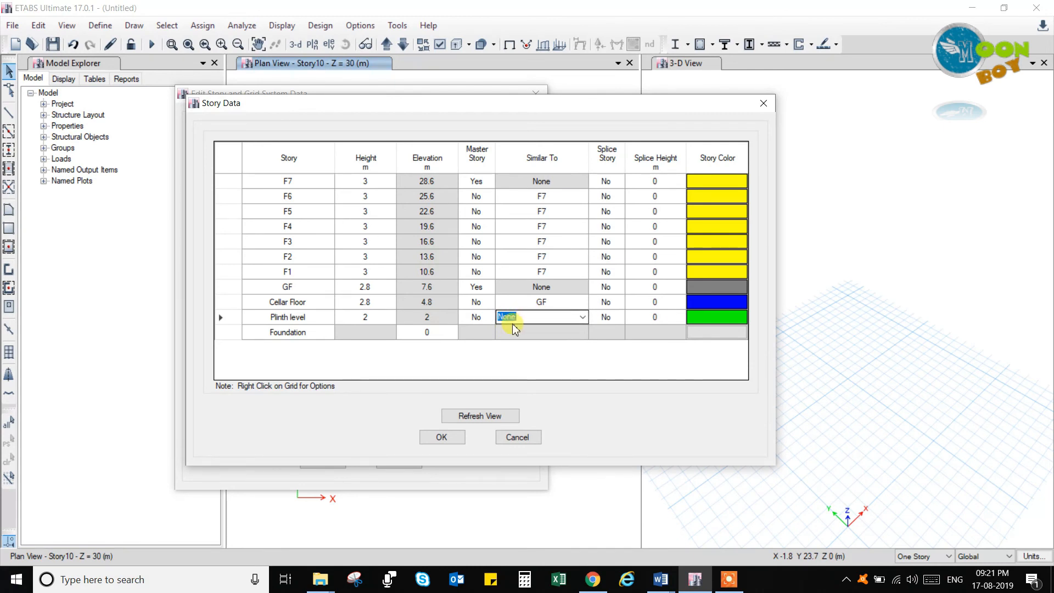
pyautogui.click(542, 302)
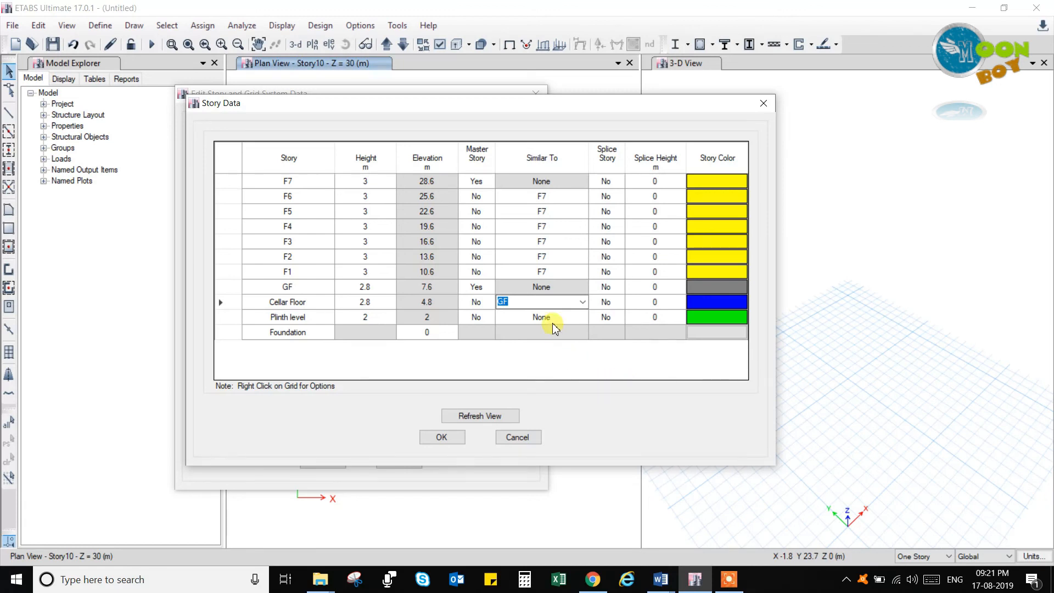
pyautogui.click(427, 332)
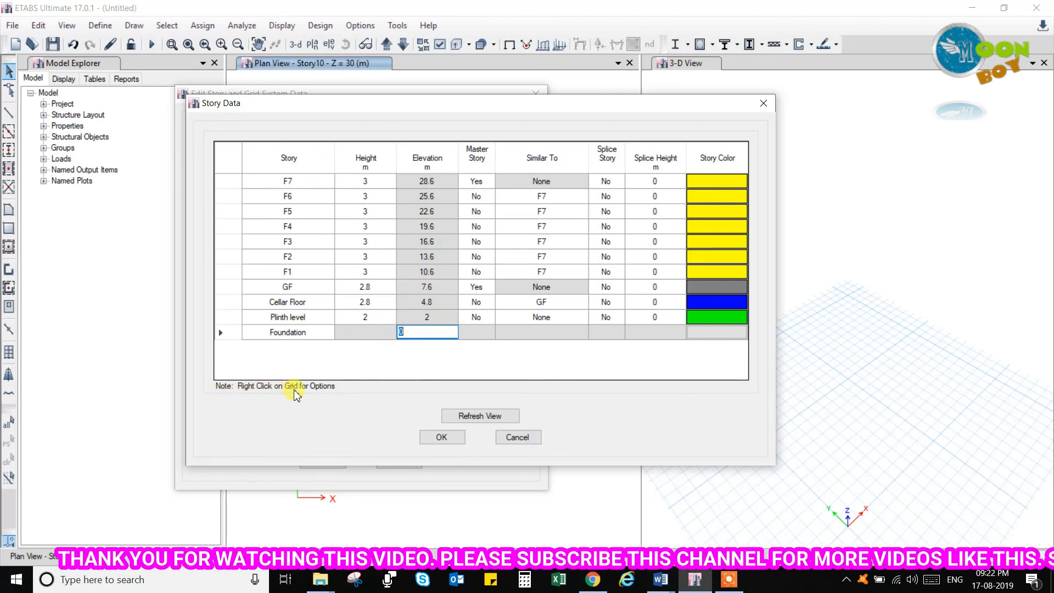
# Refresh the model view with the edited stories and accept the story data
pyautogui.click(479, 416)
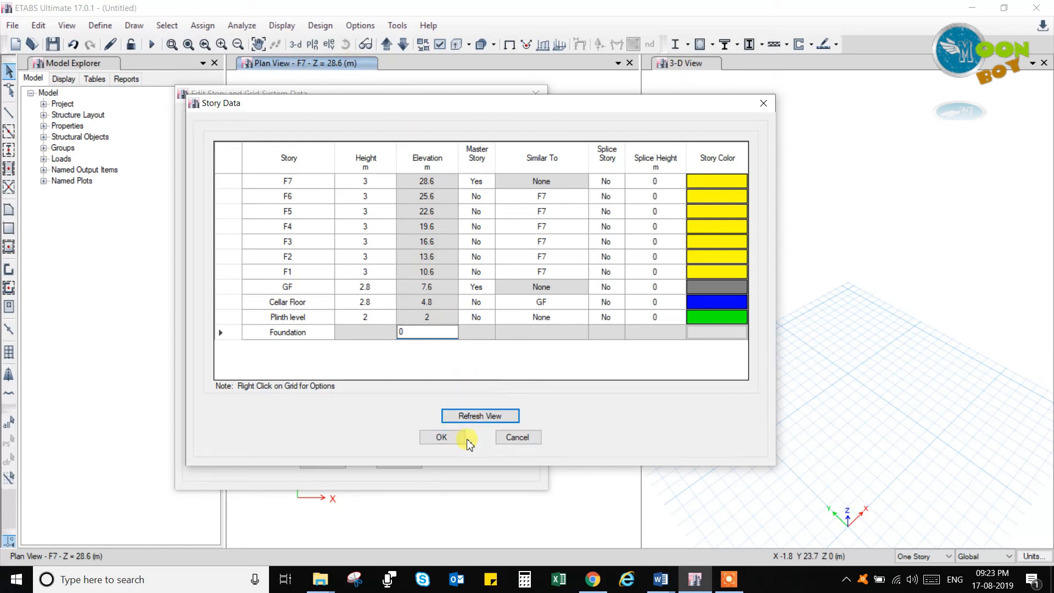
pyautogui.click(441, 438)
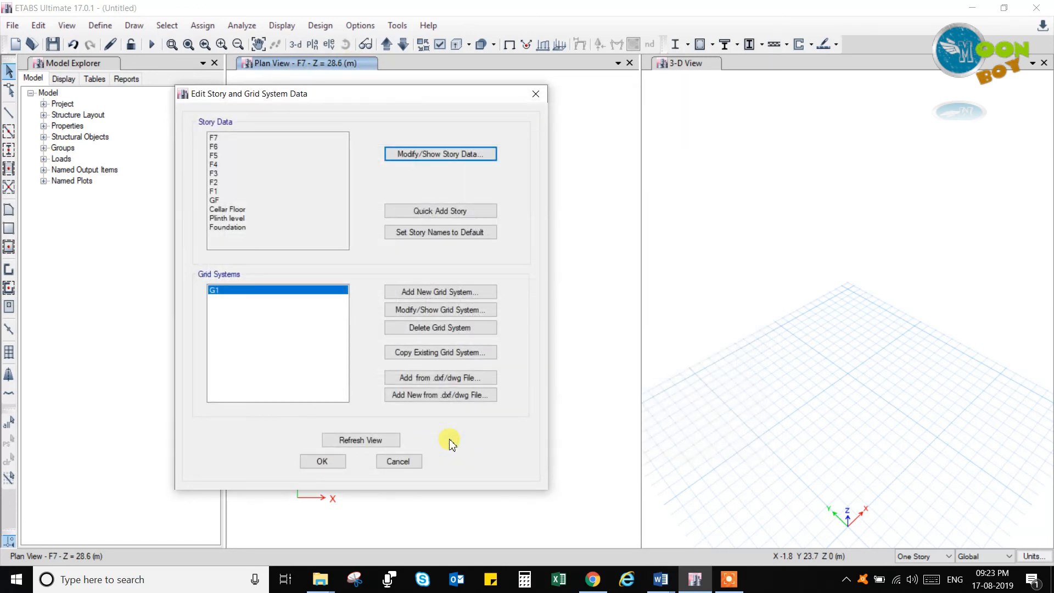
pyautogui.moveTo(304, 101); pyautogui.dragTo(467, 105)
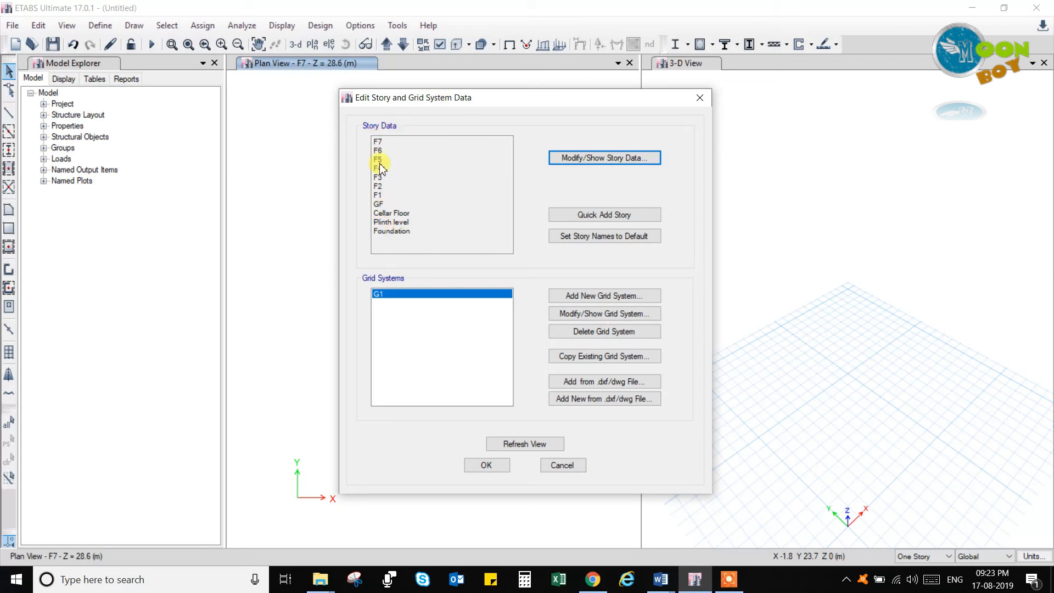
pyautogui.moveTo(516, 99); pyautogui.dragTo(539, 104)
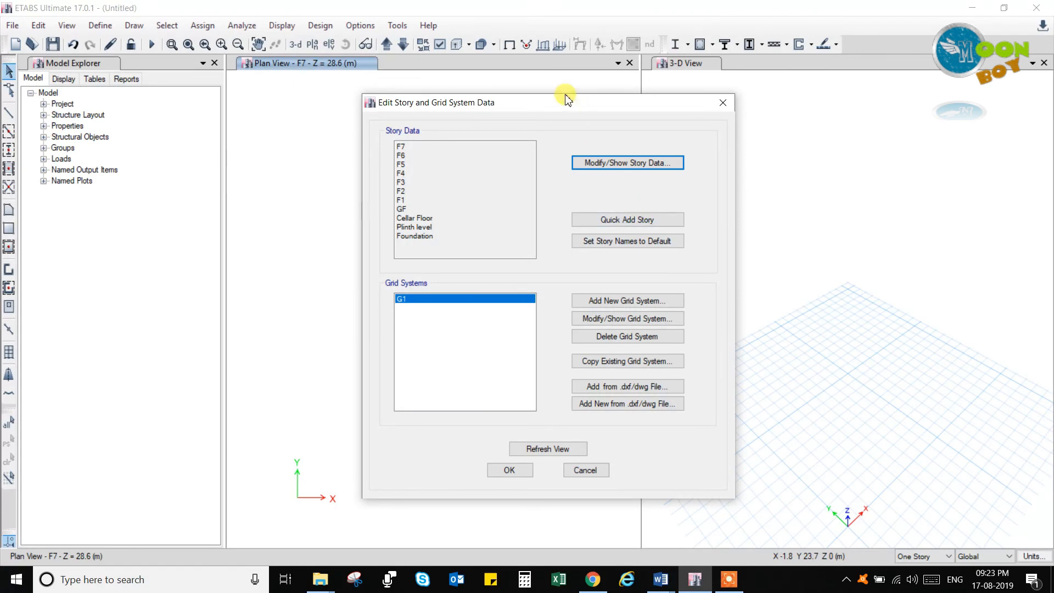
pyautogui.moveTo(577, 108); pyautogui.dragTo(532, 96)
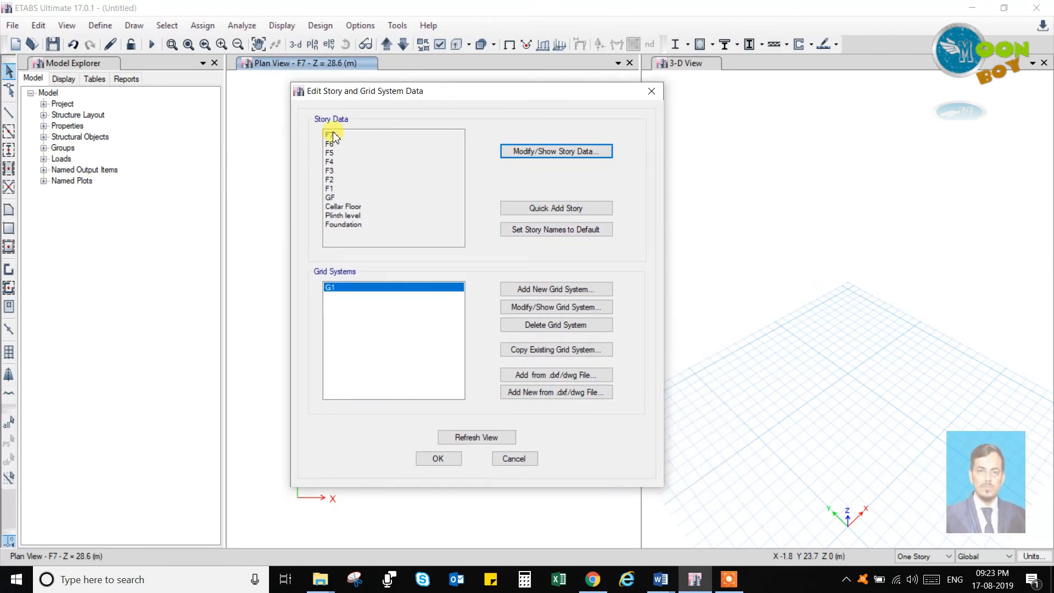
pyautogui.moveTo(462, 97)
pyautogui.mouseDown()
pyautogui.moveTo(431, 96)
pyautogui.moveTo(446, 91)
pyautogui.mouseUp()
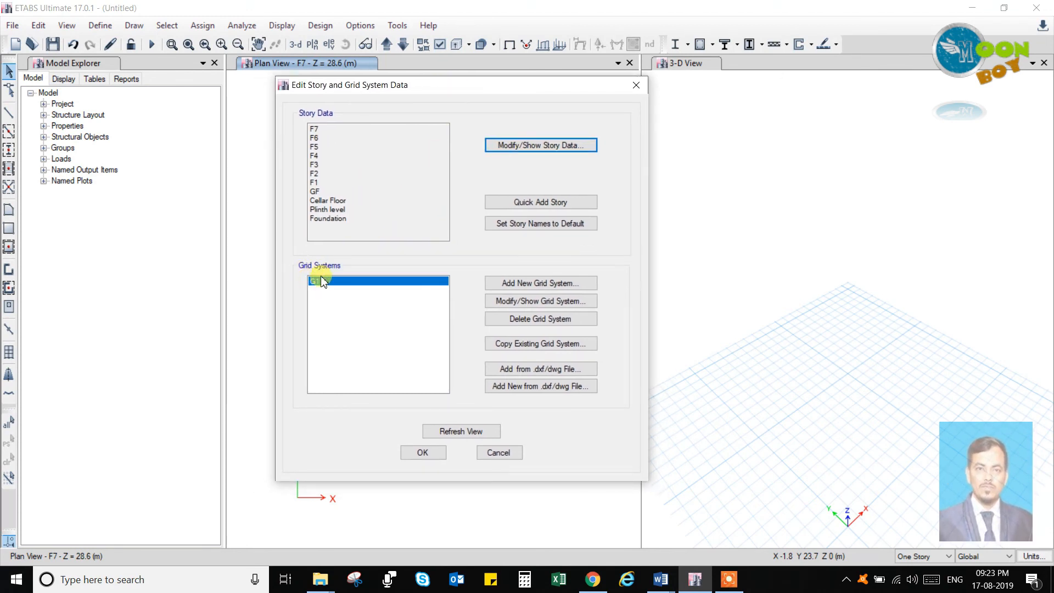
pyautogui.moveTo(471, 87); pyautogui.dragTo(516, 96)
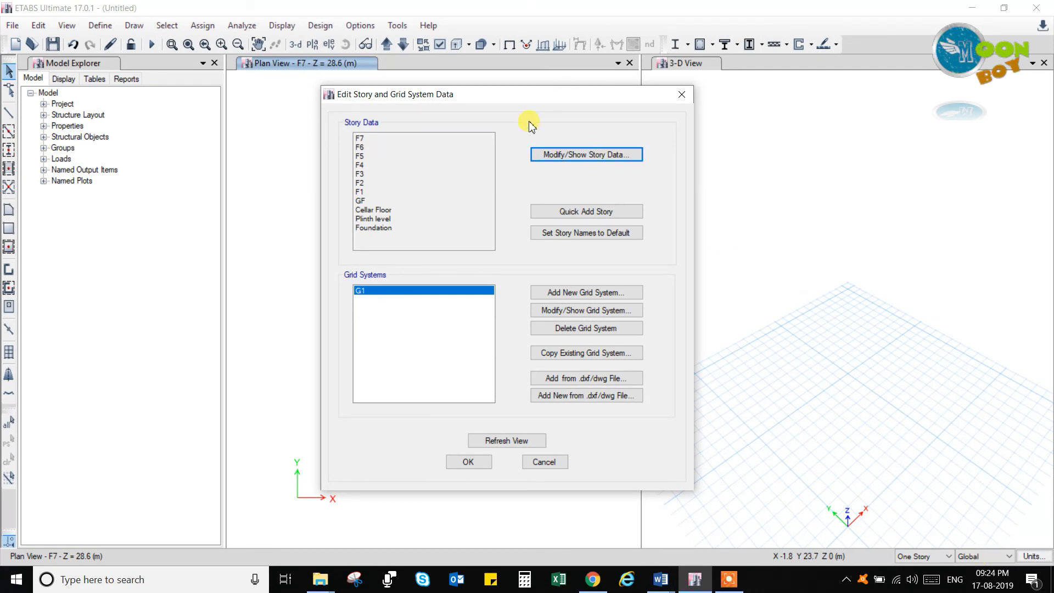
pyautogui.moveTo(504, 96); pyautogui.dragTo(438, 101)
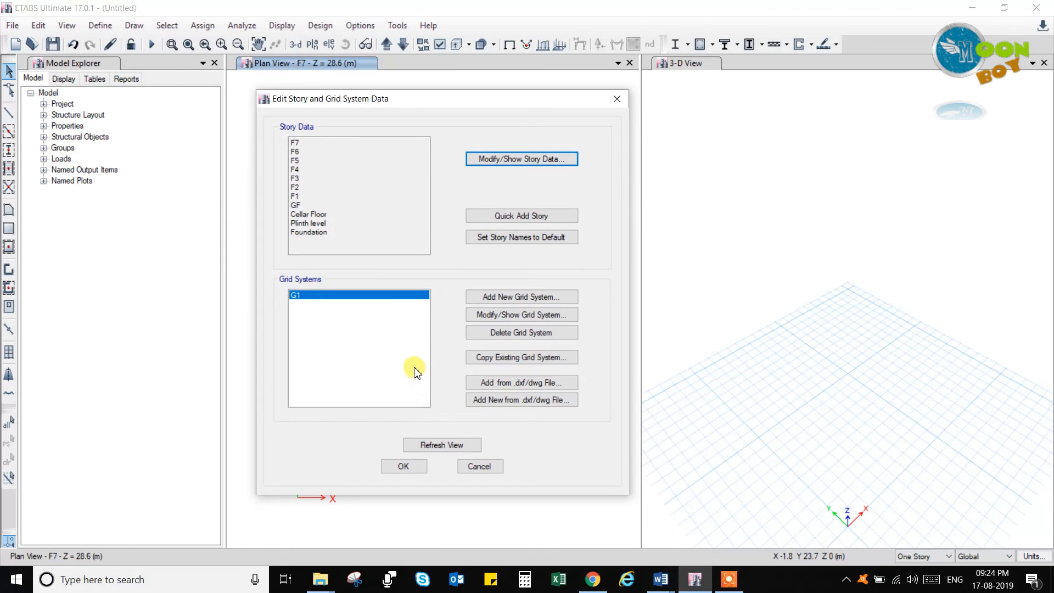
pyautogui.moveTo(401, 104); pyautogui.dragTo(362, 100)
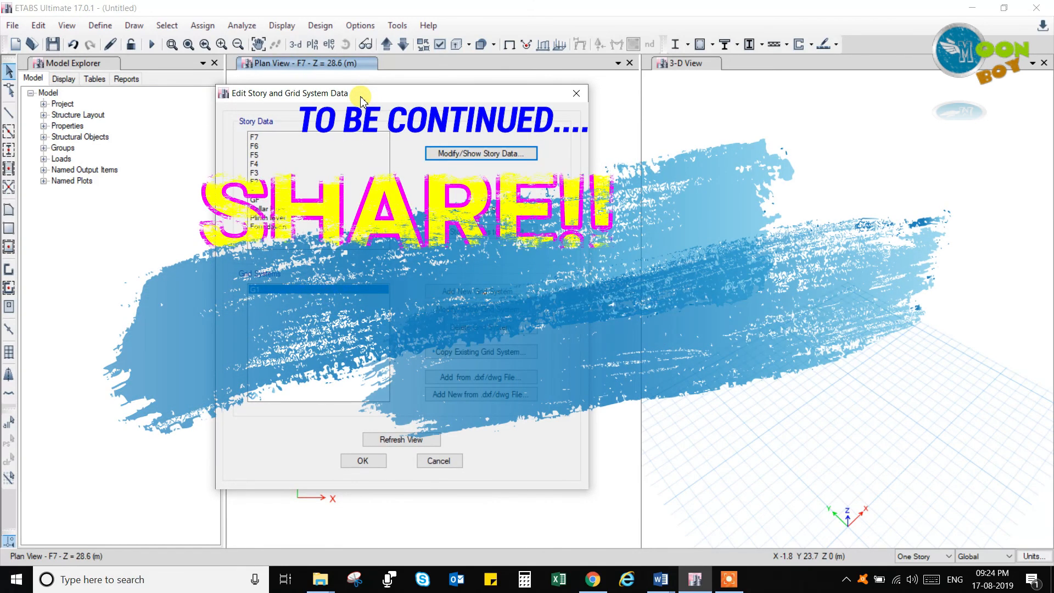